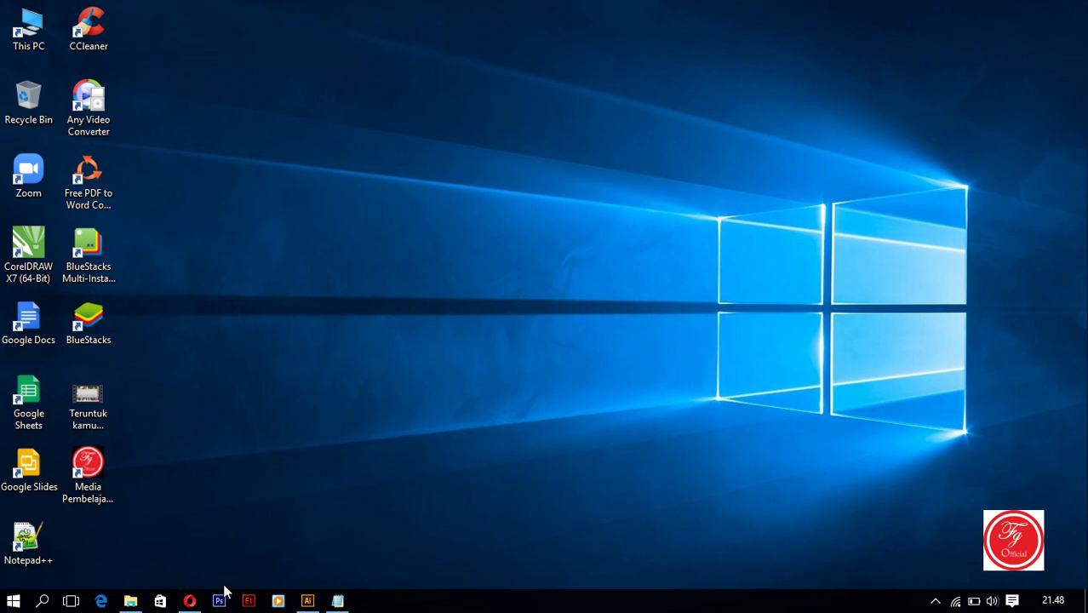
left_click(189, 601)
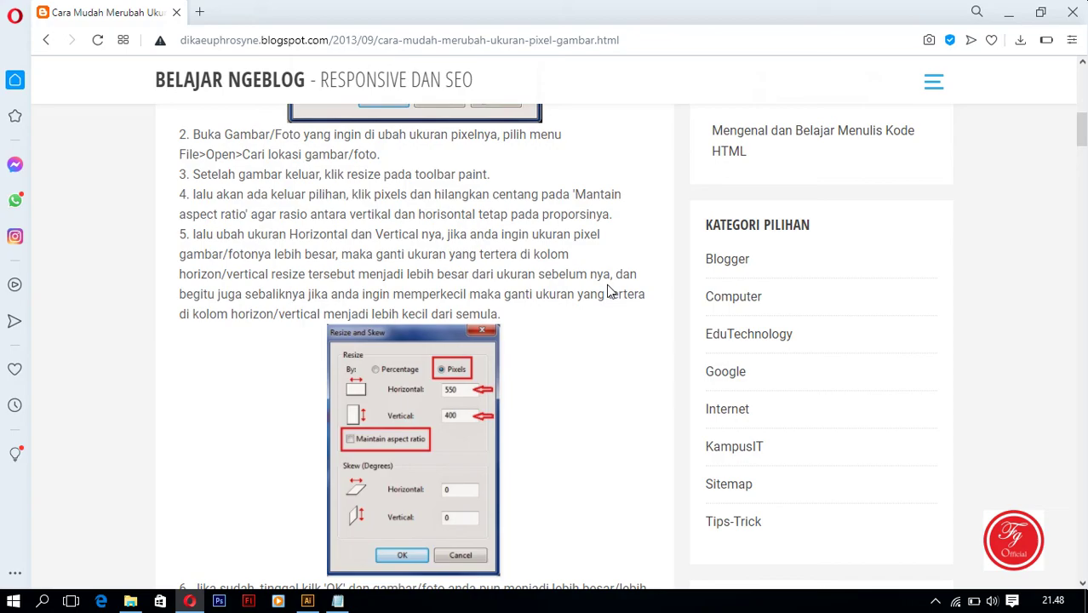
left_click(131, 600)
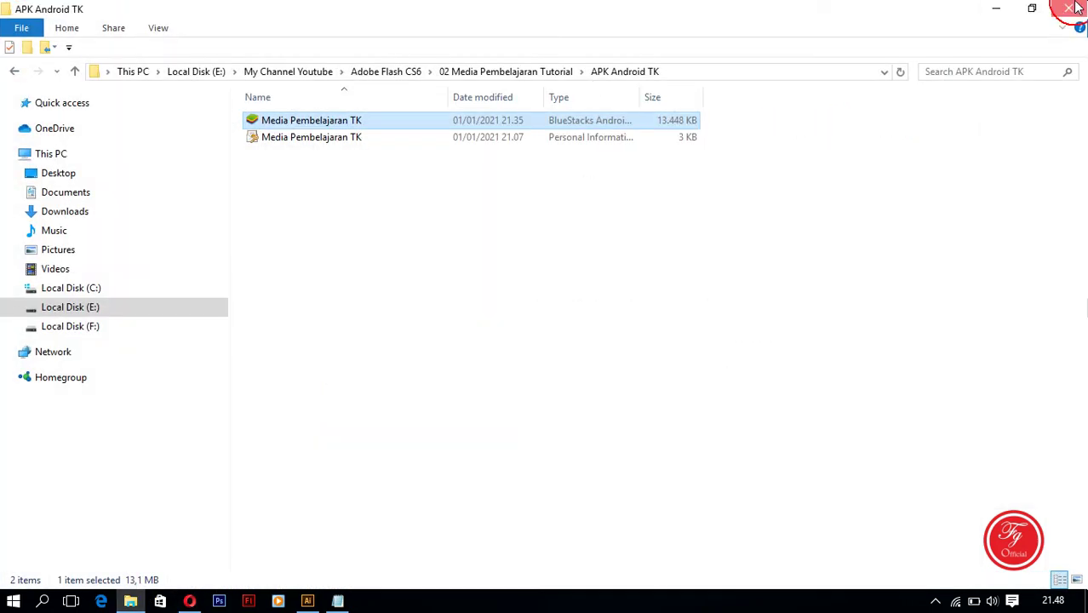
left_click(997, 8)
key("super+d")
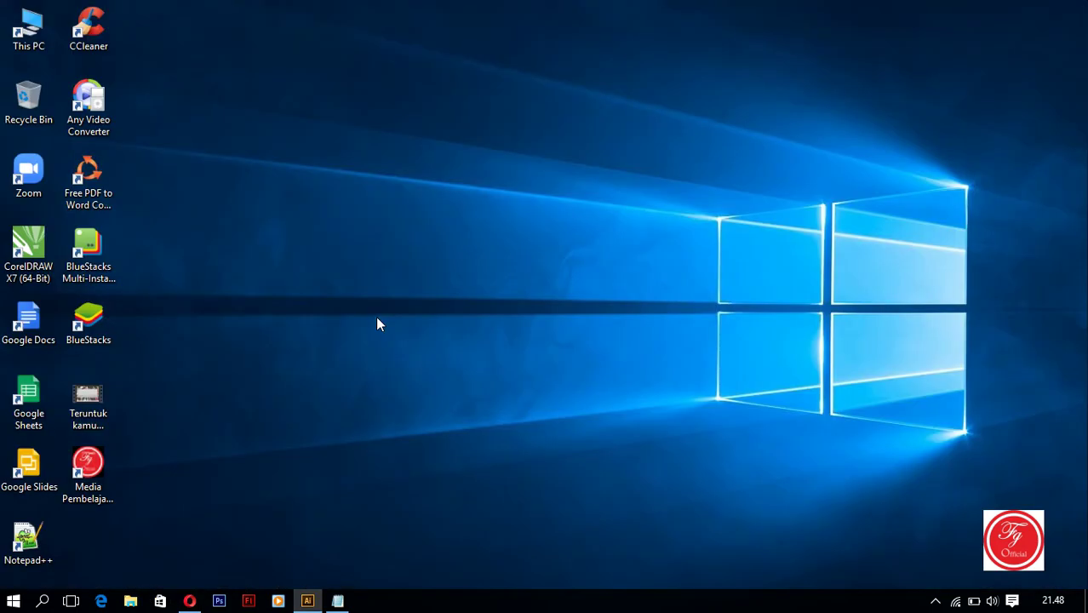
Step: Switch to Adobe Illustrator, move the Garuda Sertifikasi Indonesia logo image up and enlarge it slightly
left_click(307, 601)
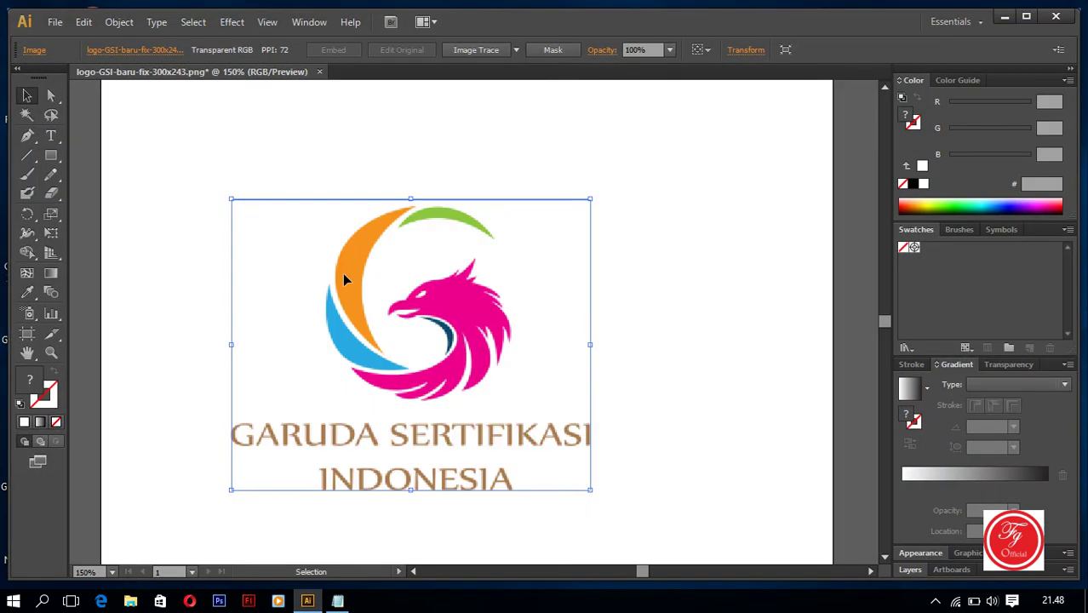
left_click_drag(344, 275, 340, 214)
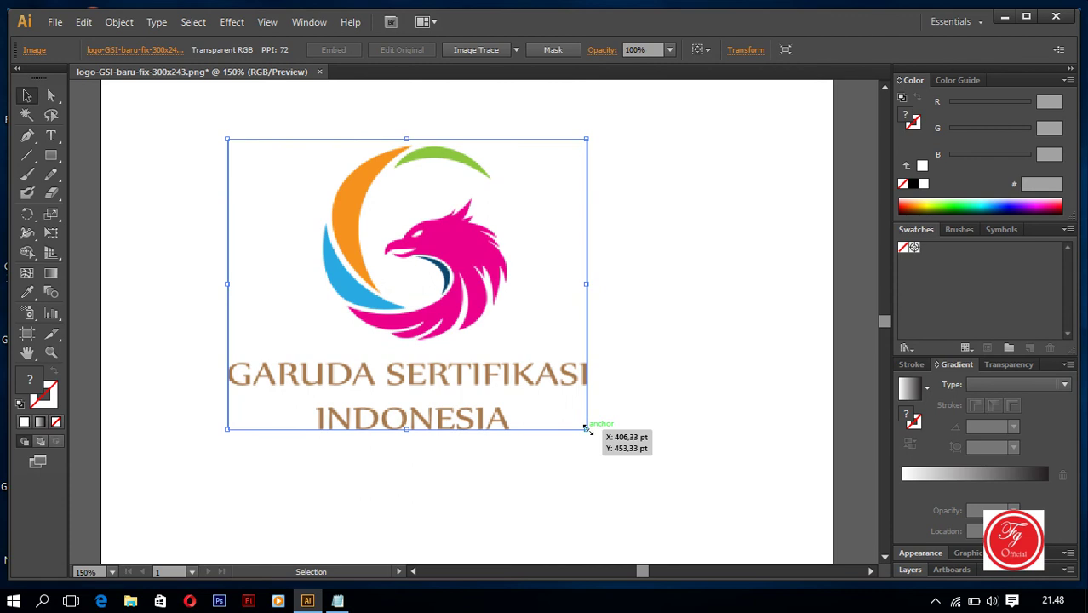
left_click_drag(586, 428, 644, 475)
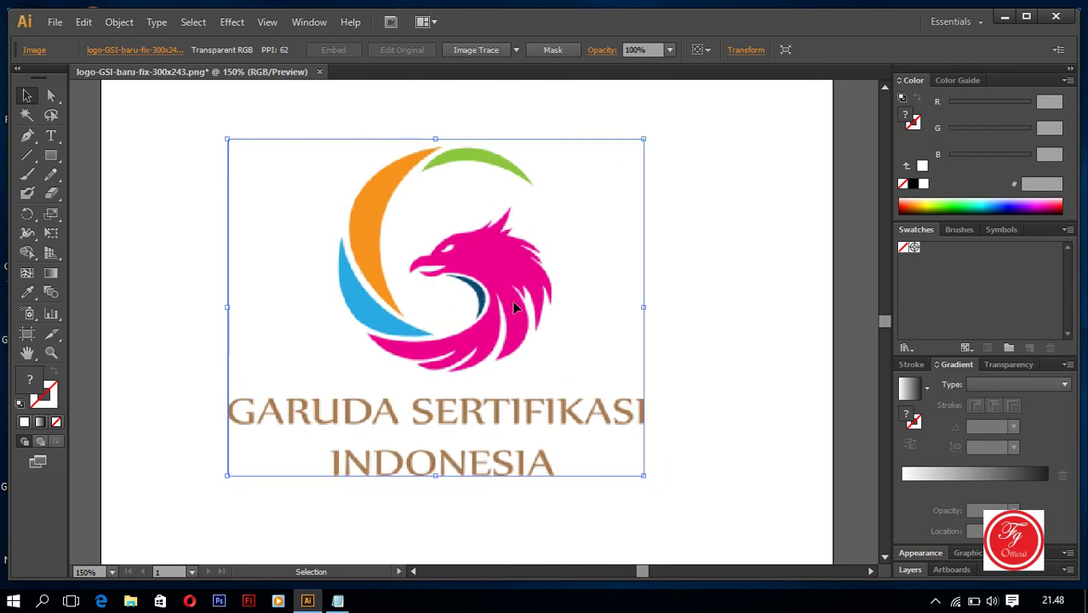
scroll(463, 254, "up", 4)
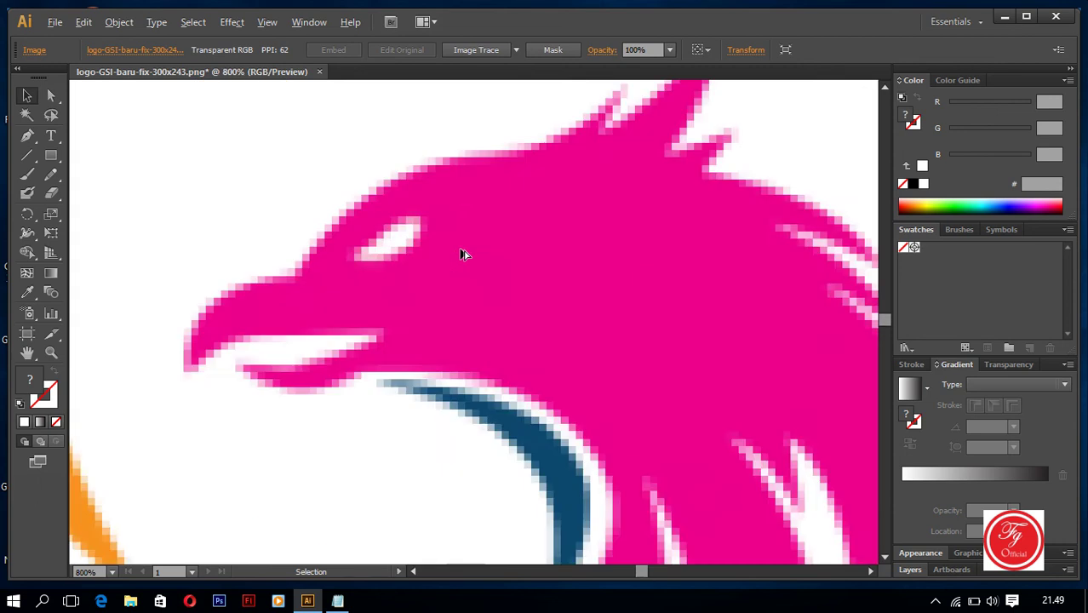
scroll(463, 254, "down", 2)
scroll(462, 254, "down", 3)
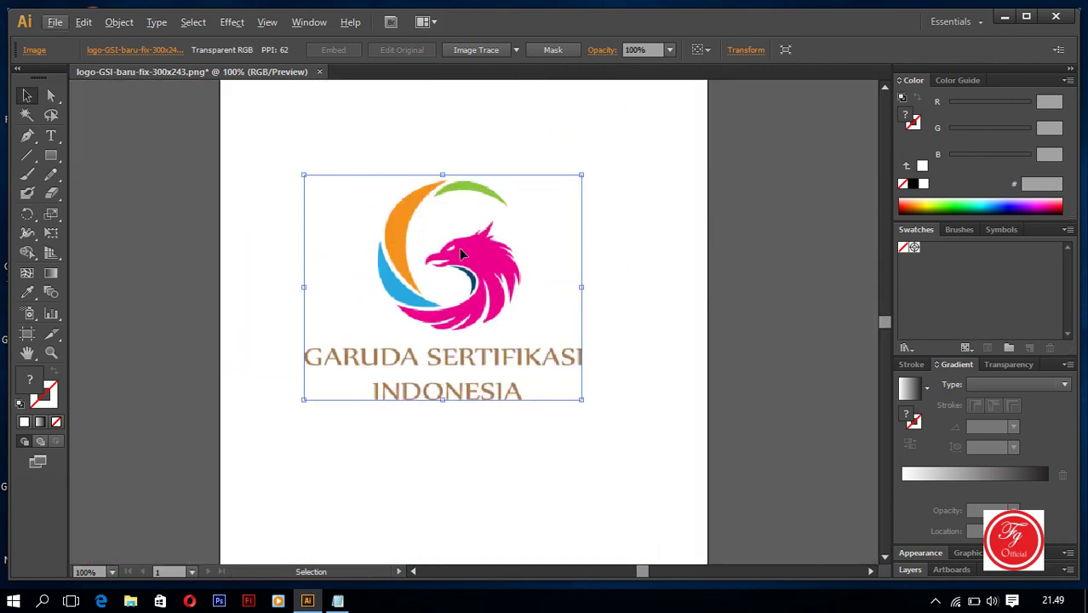
Step: Enlarge the logo image until it spans most of the artboard's width, center it horizontally and deselect it
left_click_drag(394, 236, 326, 233)
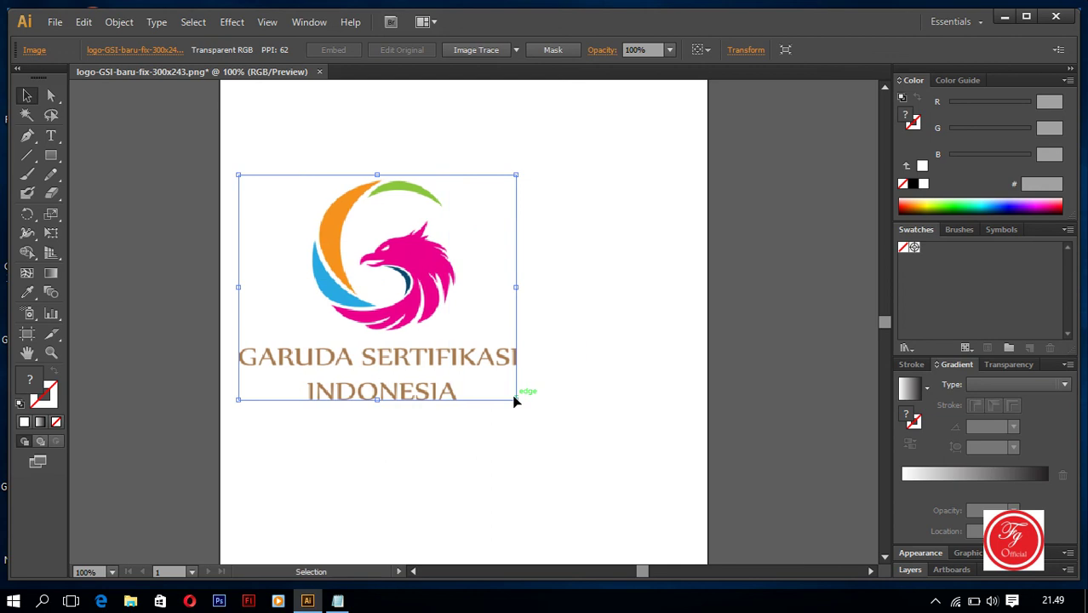
left_click_drag(515, 400, 664, 519)
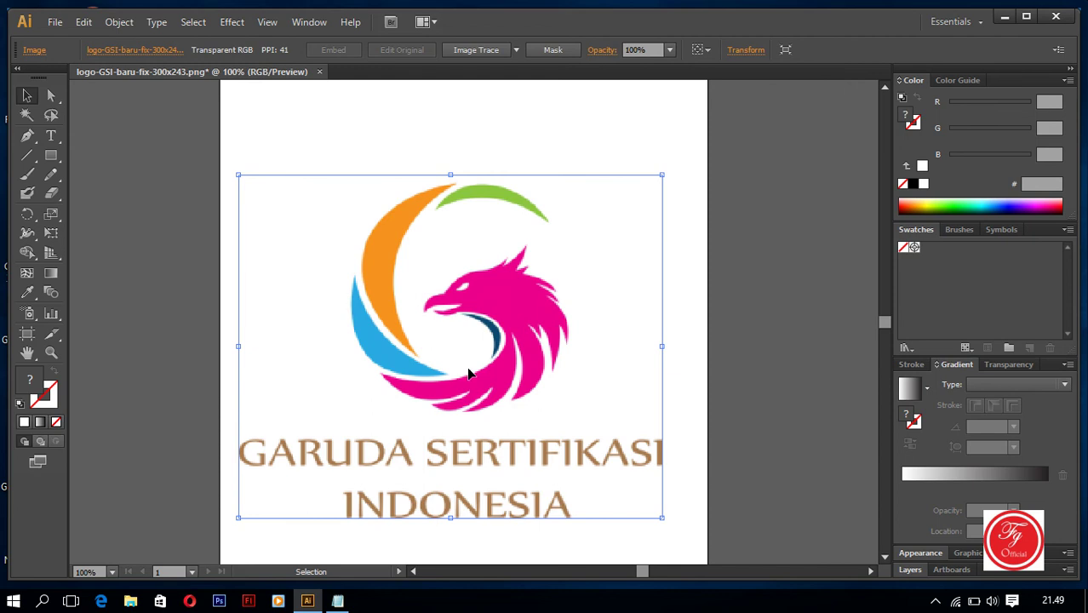
left_click_drag(511, 341, 530, 321)
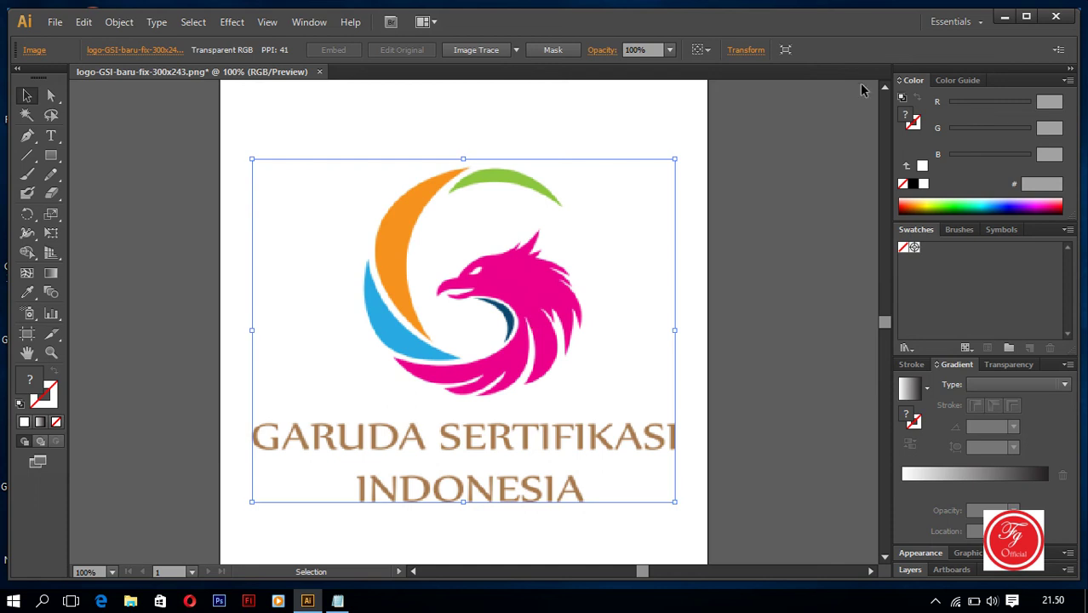
left_click(606, 148)
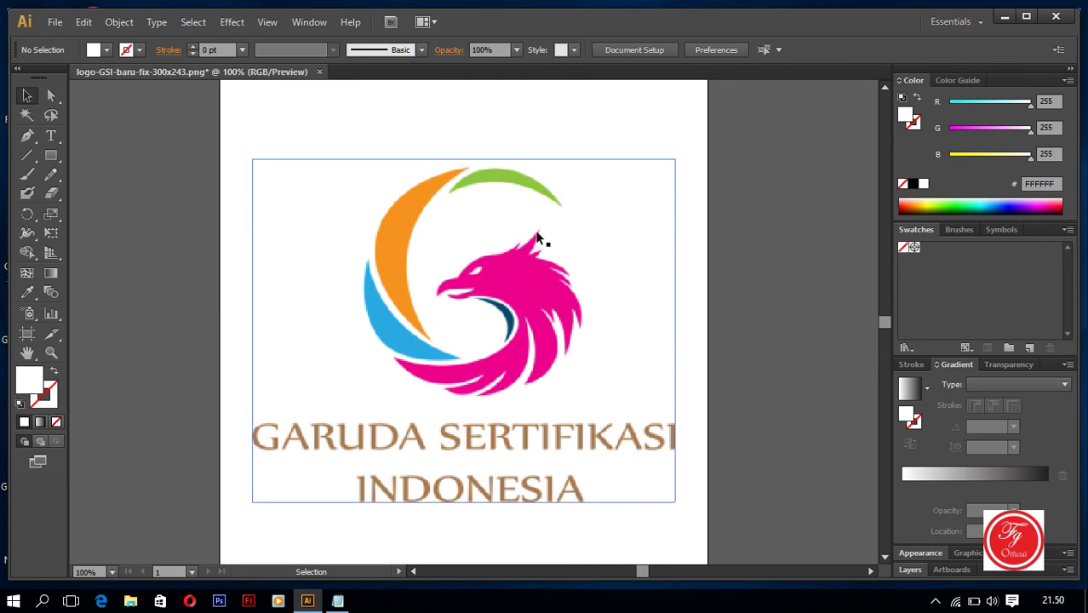
left_click_drag(541, 263, 533, 262)
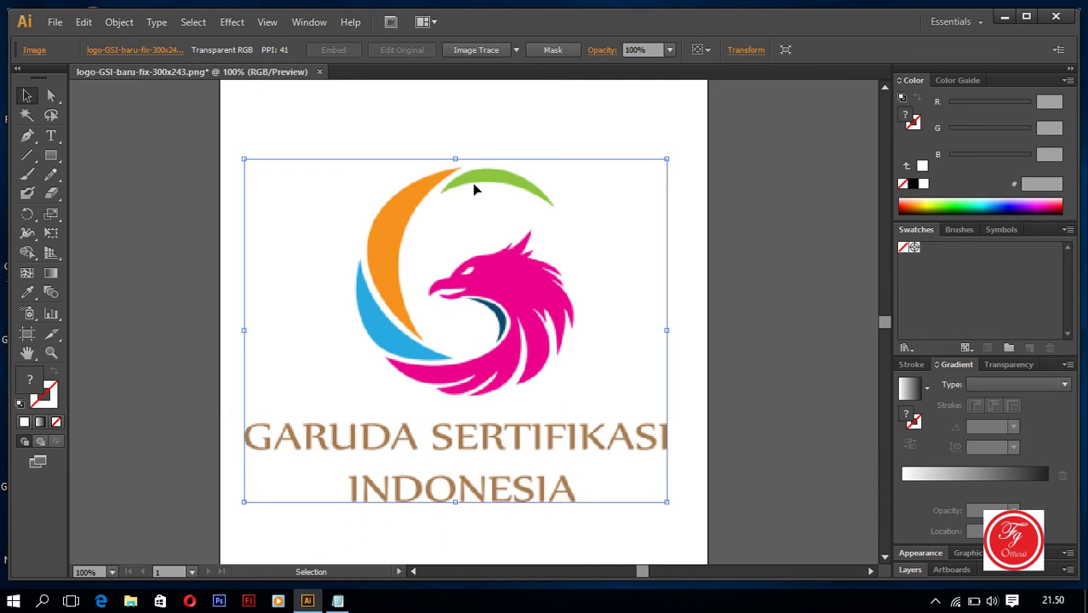
left_click(664, 130)
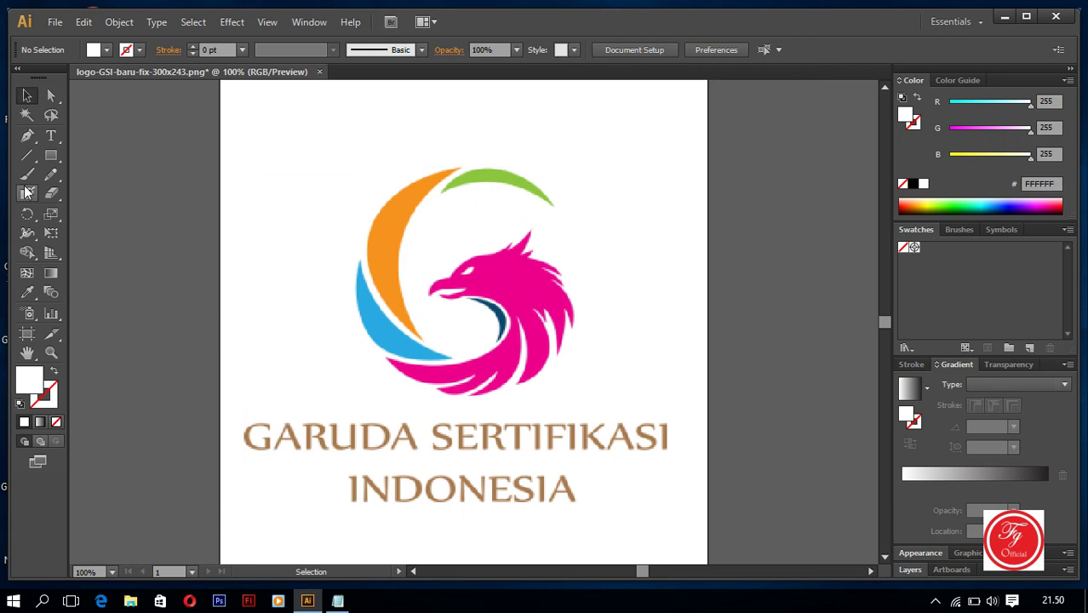
Step: Activate the Pen tool for tracing the logo
left_click(29, 135)
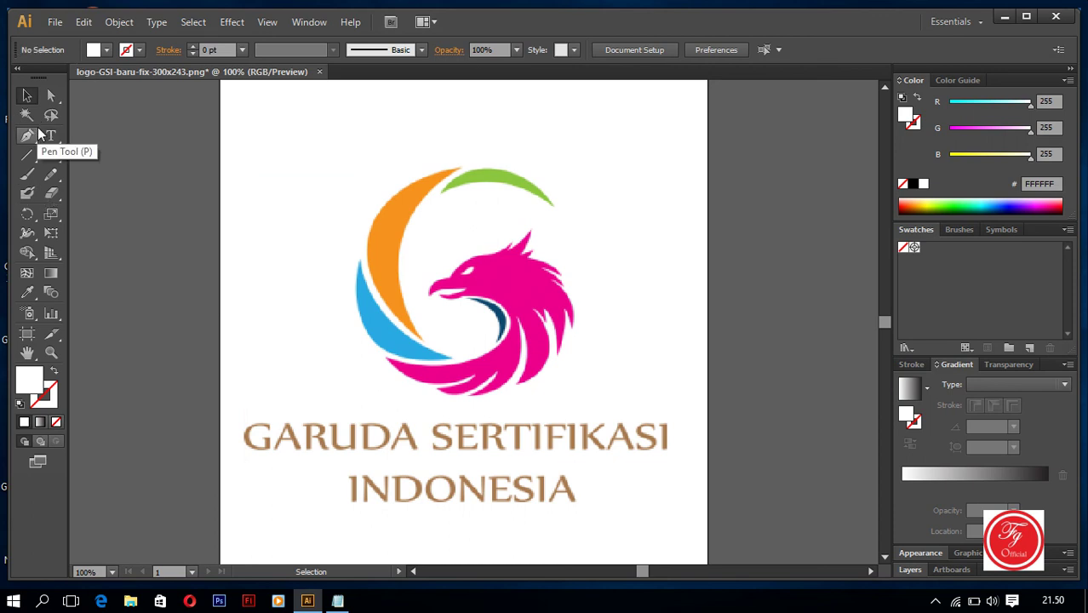
left_click(38, 137)
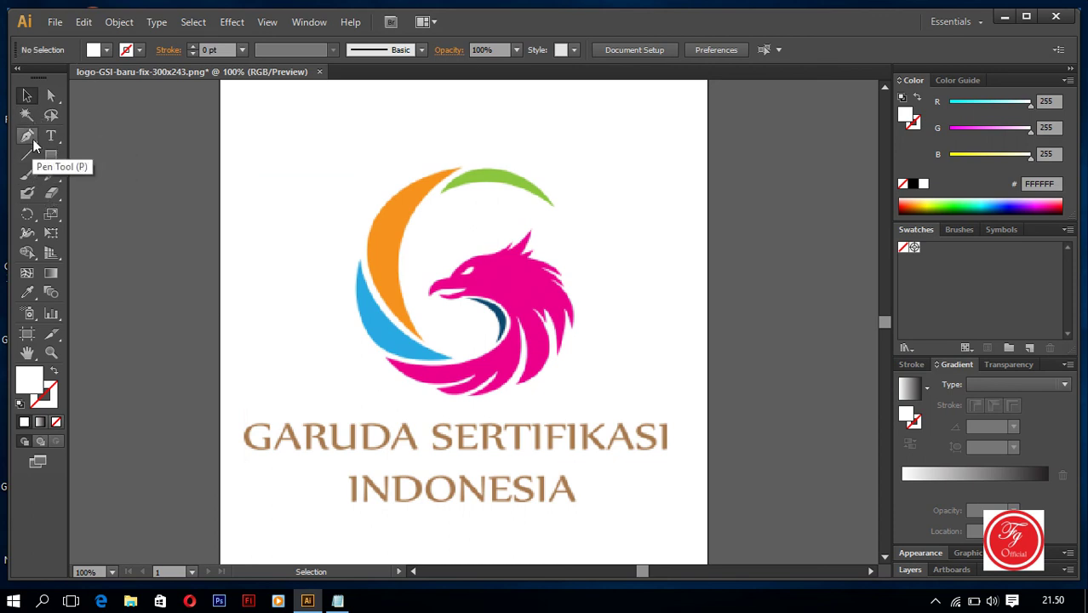
left_click(30, 139)
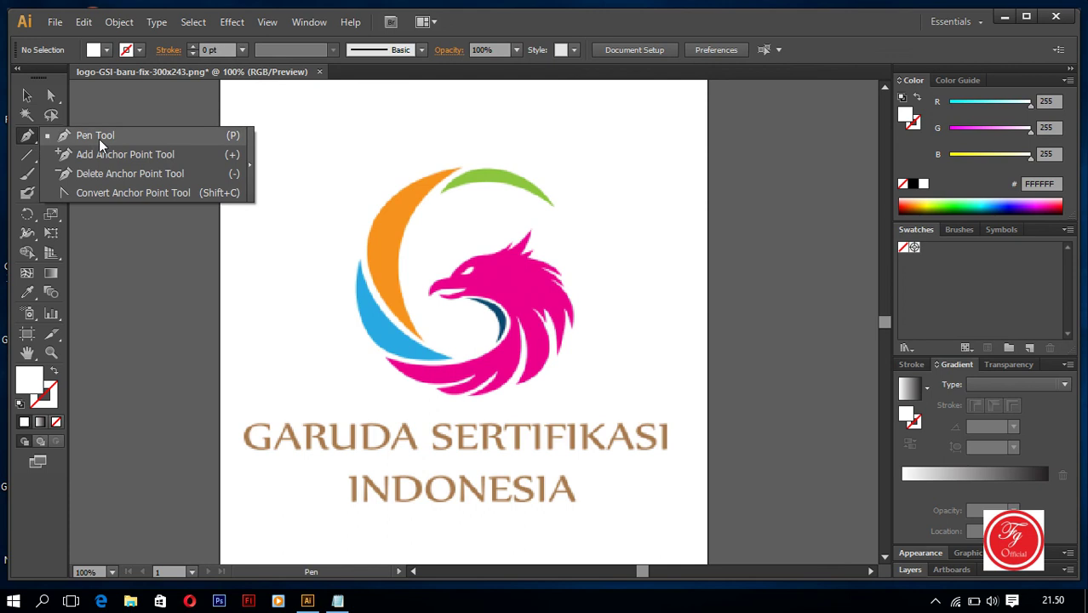
left_click(112, 138)
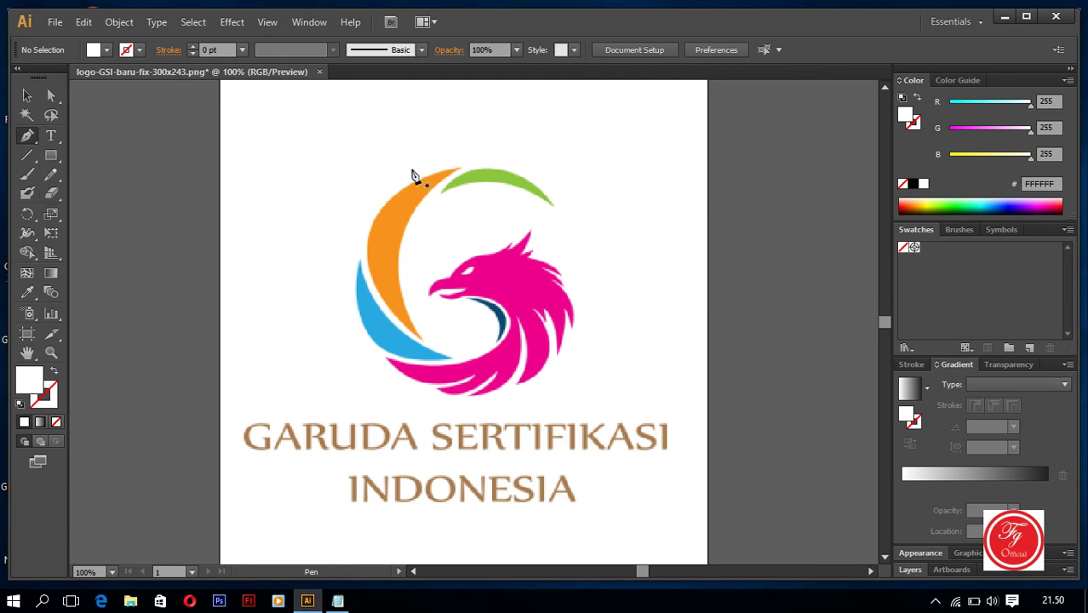
Step: Examine the edges of the logo's green crescent and eagle head at several magnifications
key("alt")
scroll(589, 237, "up", 3)
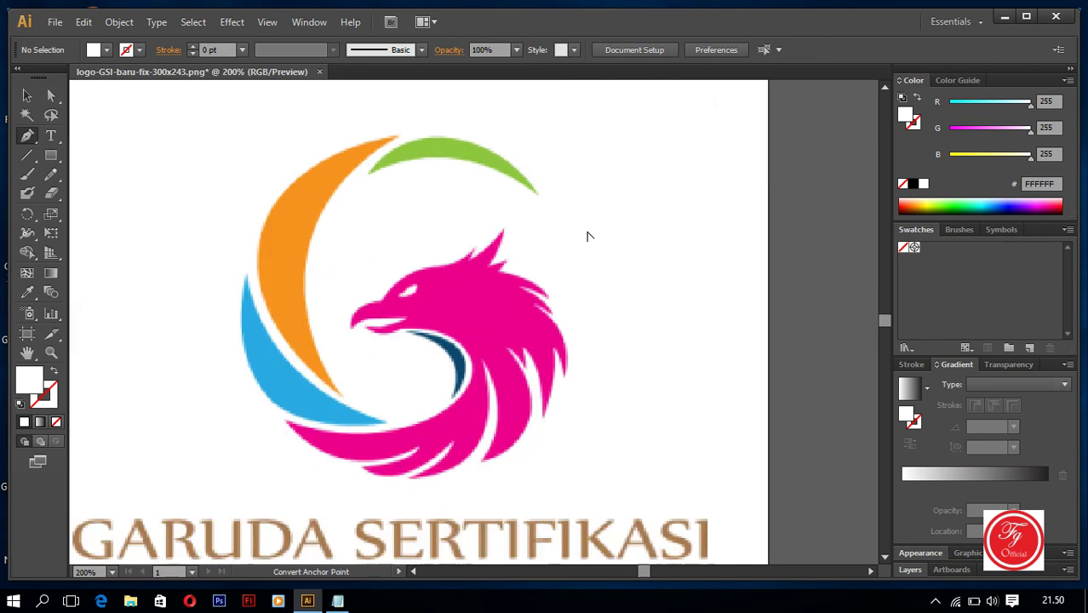
scroll(602, 287, "up", 2)
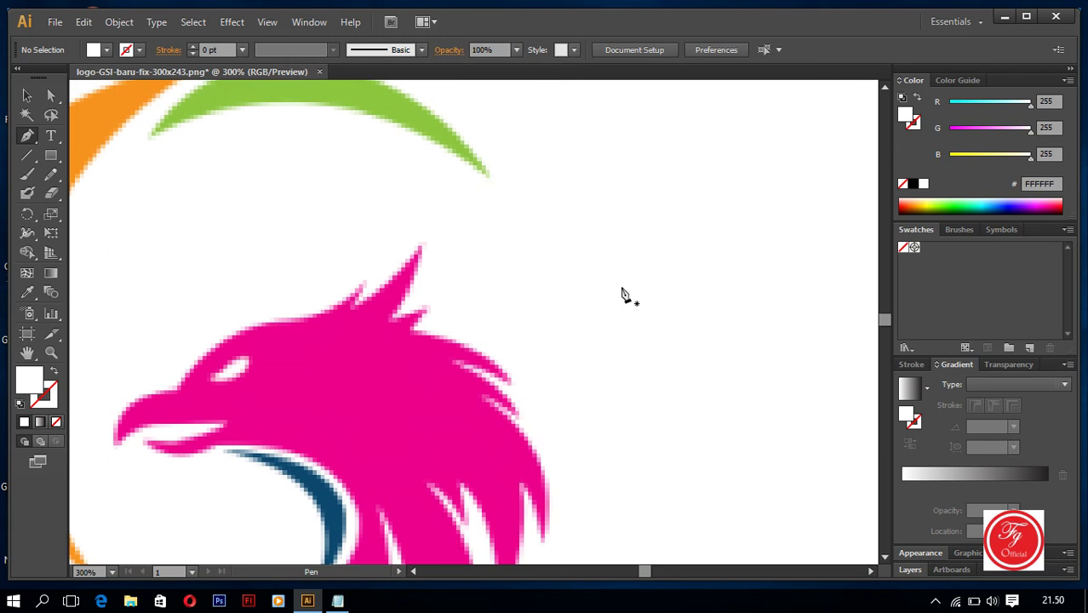
scroll(142, 103, "up", 1)
scroll(292, 153, "down", 3)
scroll(344, 161, "up", 3)
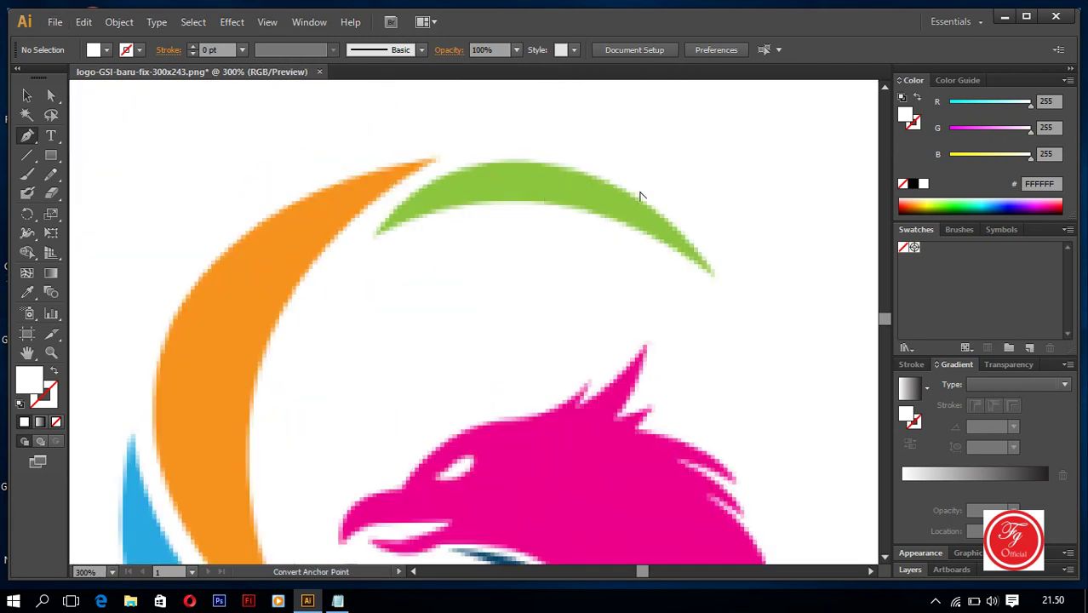
scroll(639, 194, "down", 1)
scroll(642, 195, "down", 2)
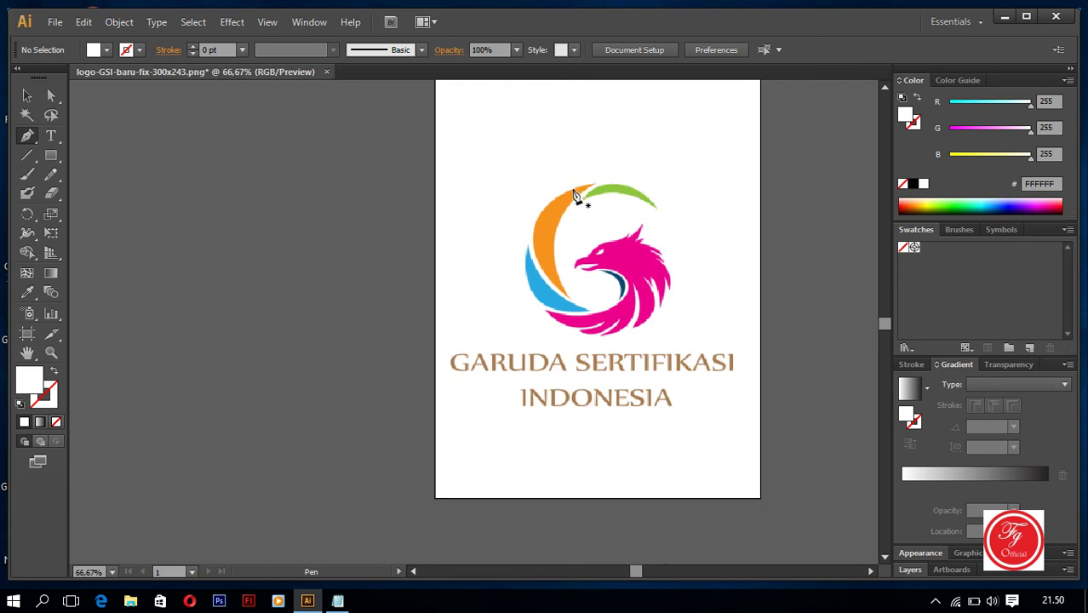
scroll(669, 206, "up", 5)
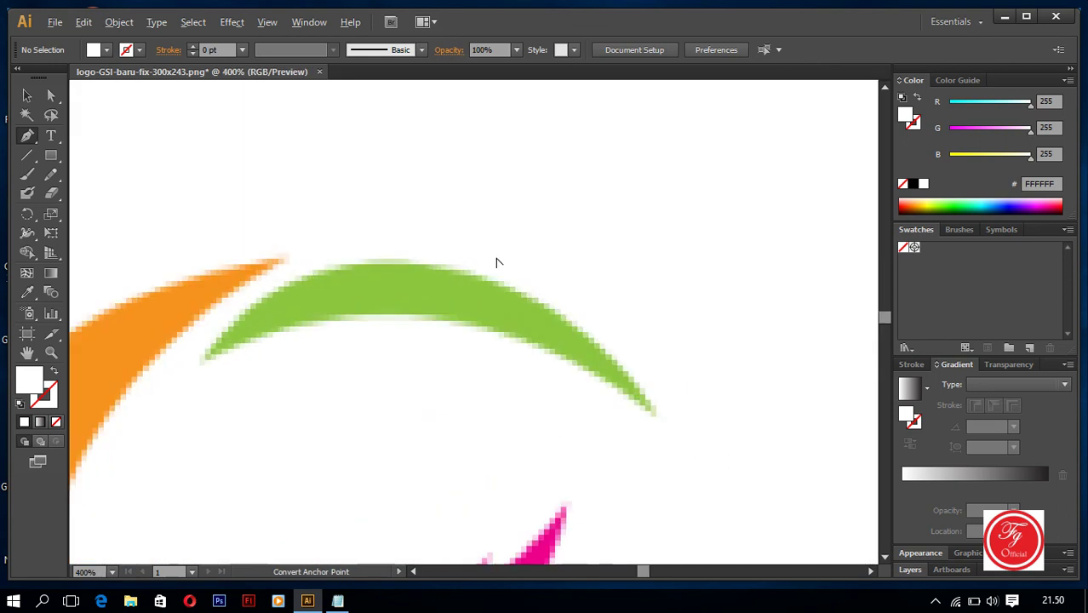
scroll(498, 262, "up", 2)
scroll(333, 272, "down", 2)
scroll(598, 267, "up", 2)
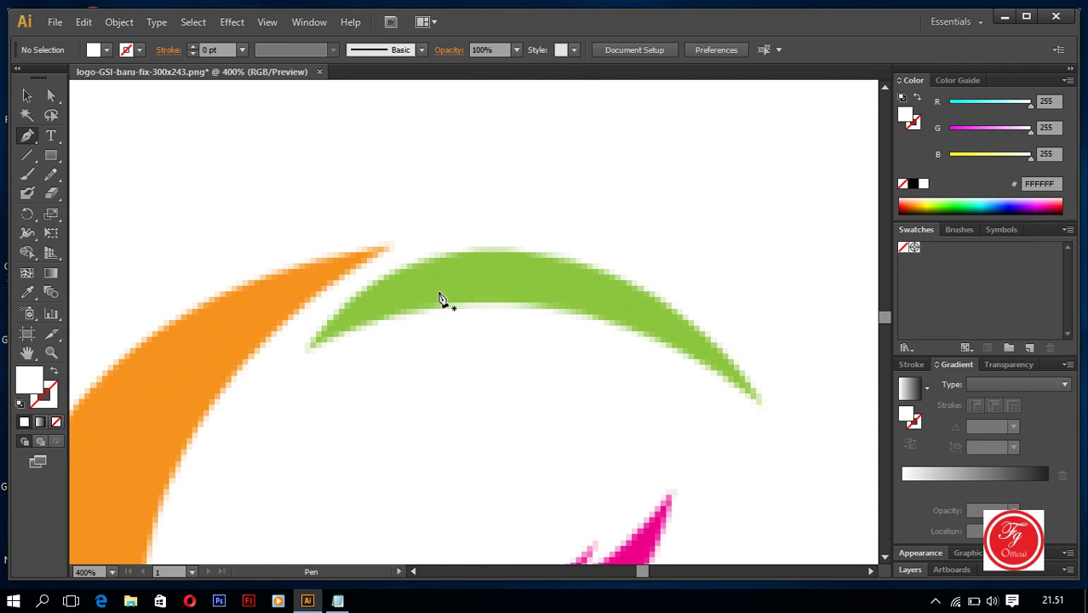
key("alt")
scroll(438, 296, "down", 4)
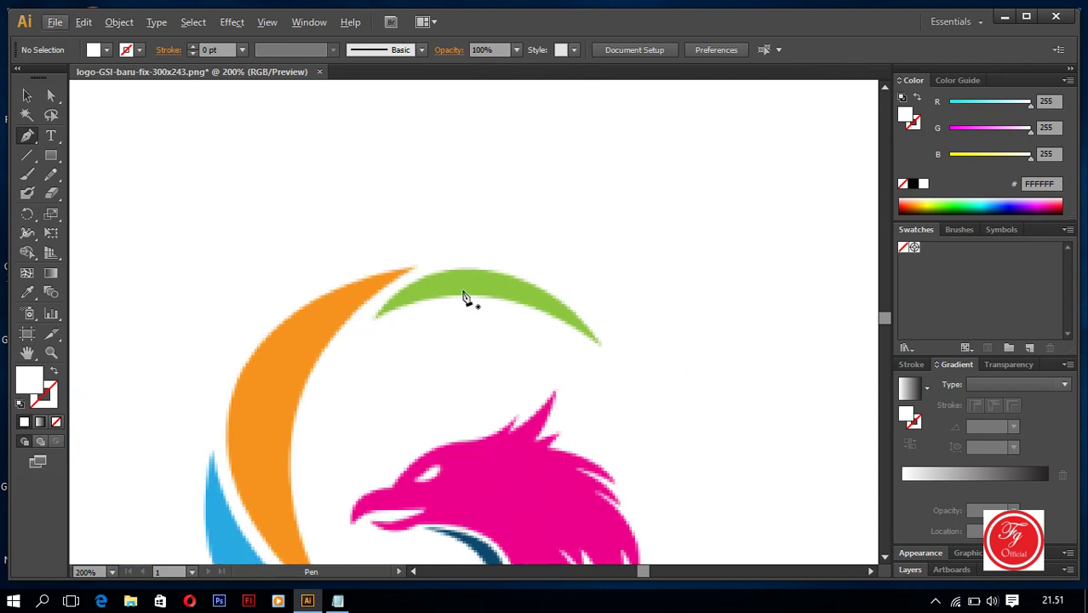
Step: Trace the upper edge of the green crescent with one Pen tool curve between its two tips, ending in a corner point
scroll(389, 330, "up", 2)
left_click(376, 326)
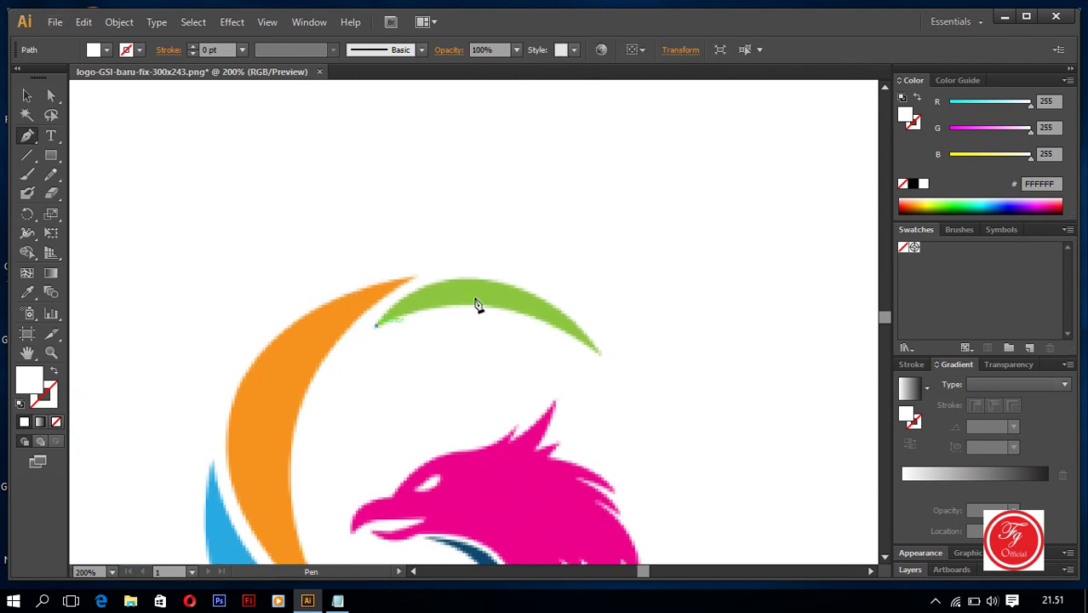
mouse_move(598, 351)
left_mouse_down()
mouse_move(604, 381)
mouse_move(678, 491)
mouse_move(730, 488)
mouse_move(714, 492)
mouse_move(600, 355)
left_mouse_up()
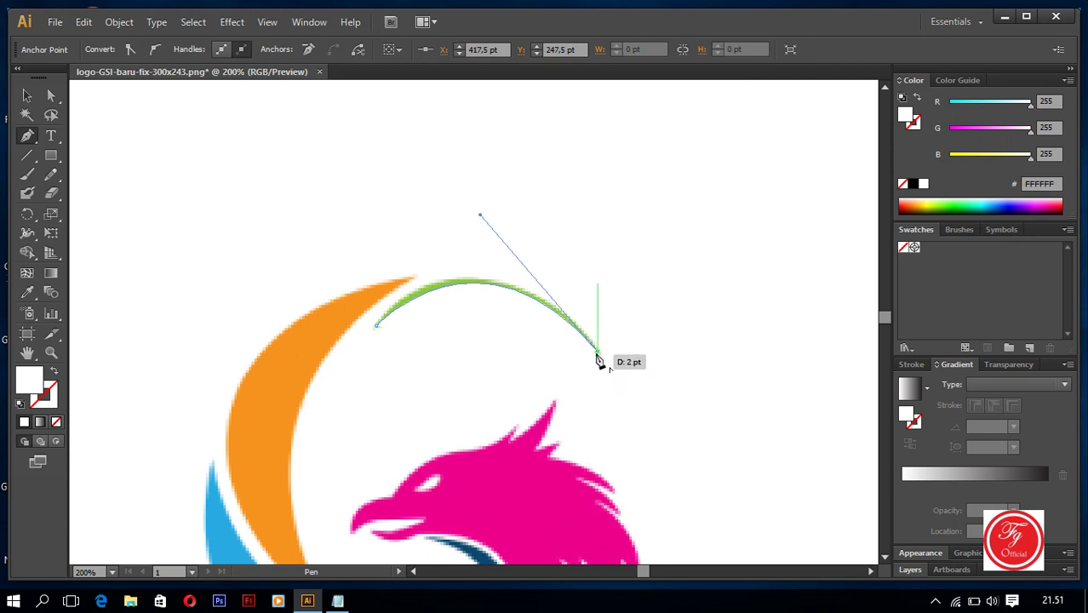
left_click(598, 356)
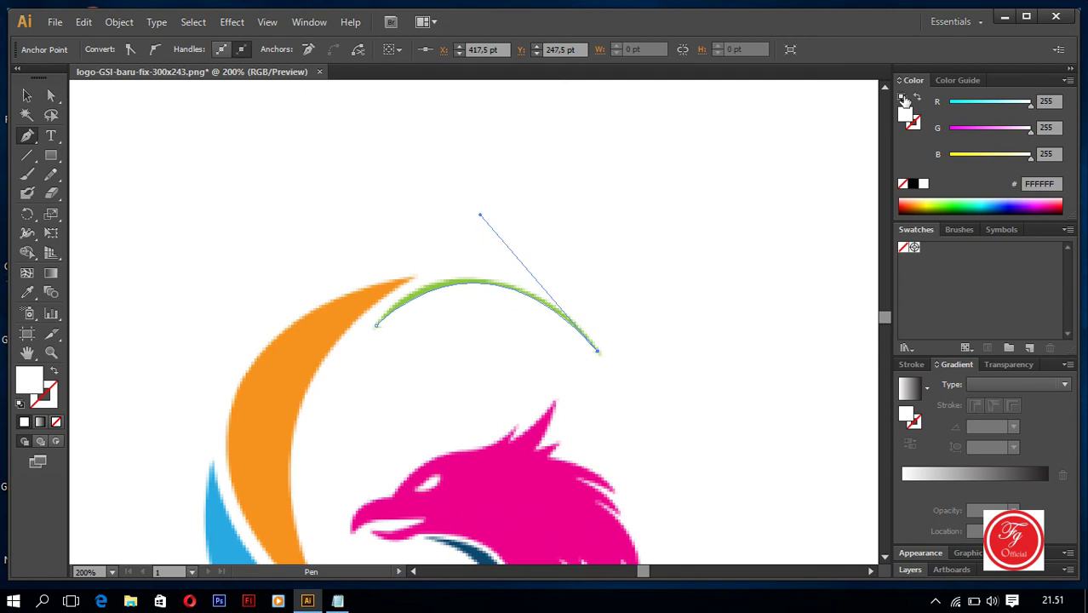
Step: Set the path's fill to none and close it with a curve along the green crescent's lower edge
left_click(904, 249)
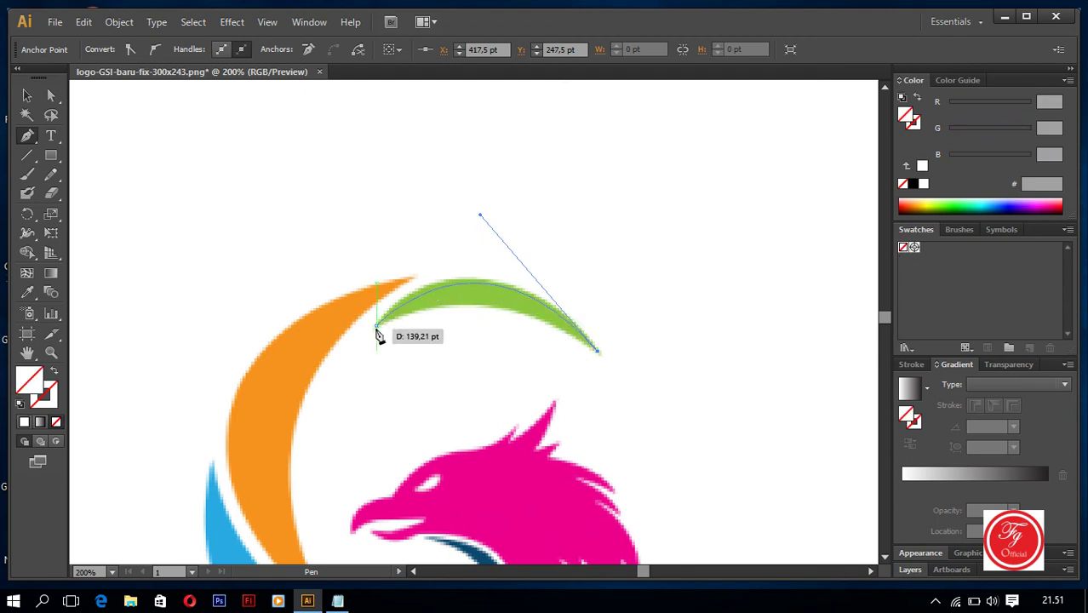
left_click(377, 331)
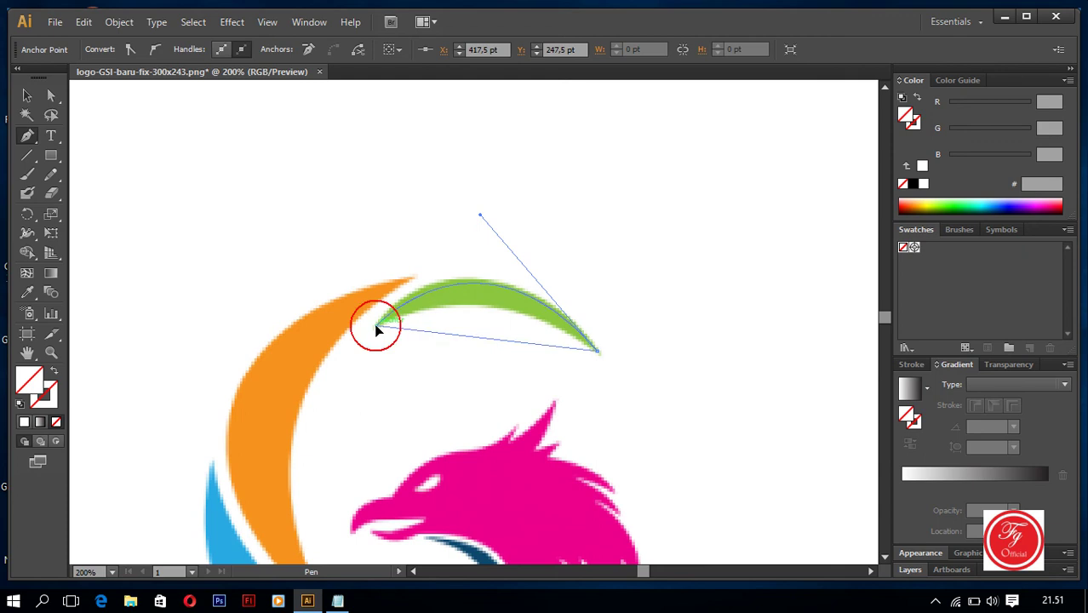
left_click_drag(378, 331, 248, 391)
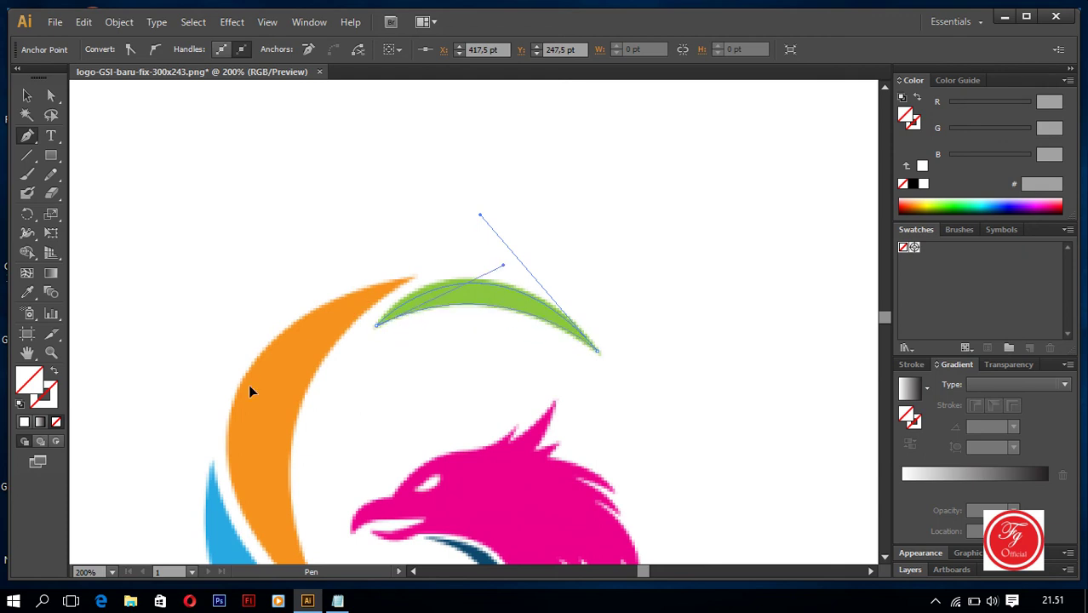
Step: Fill the traced crescent with the green sampled from the logo (8CC63F) and move it up and right off the original
left_click(27, 95)
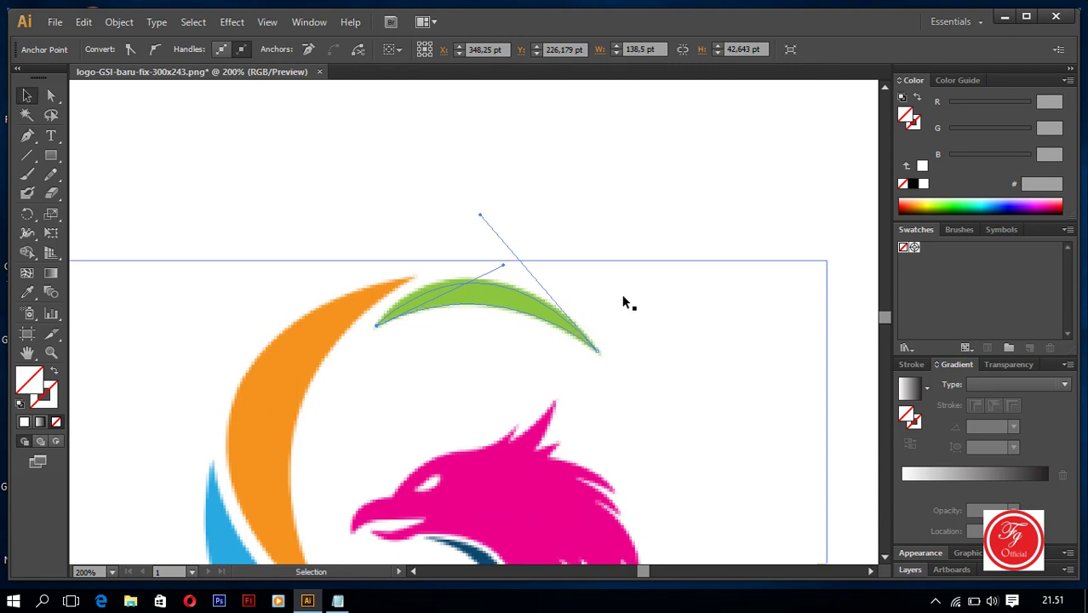
left_click(28, 293)
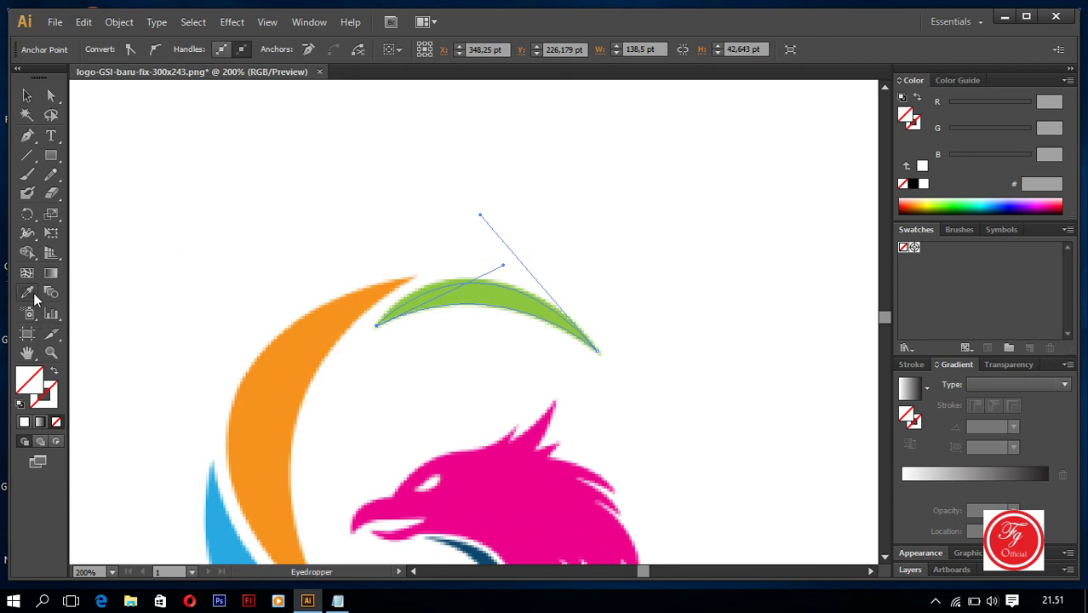
left_click(500, 286)
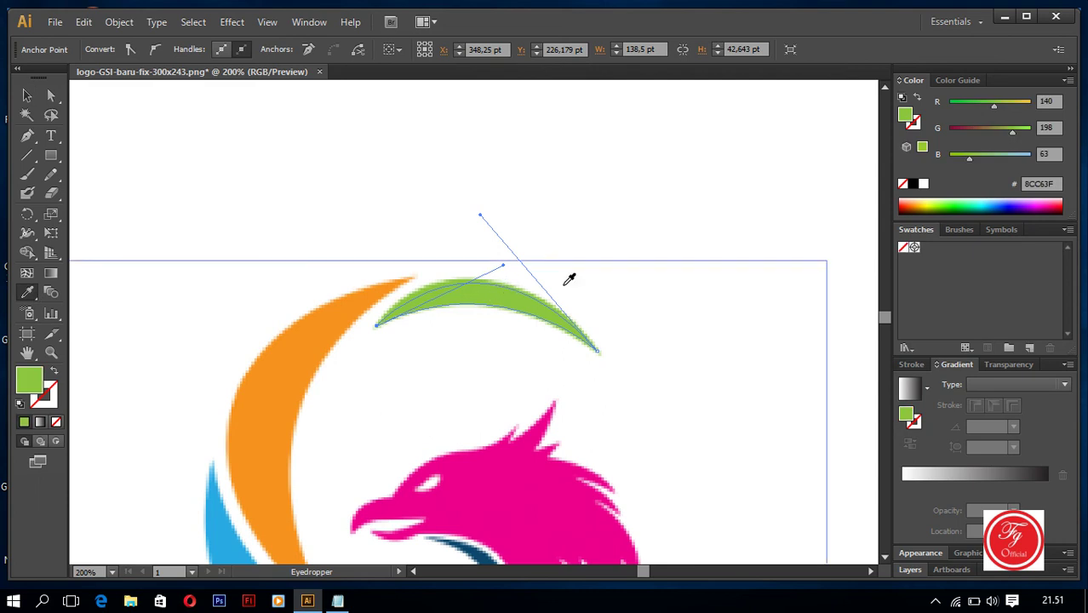
left_click(26, 95)
left_click_drag(508, 312, 535, 257)
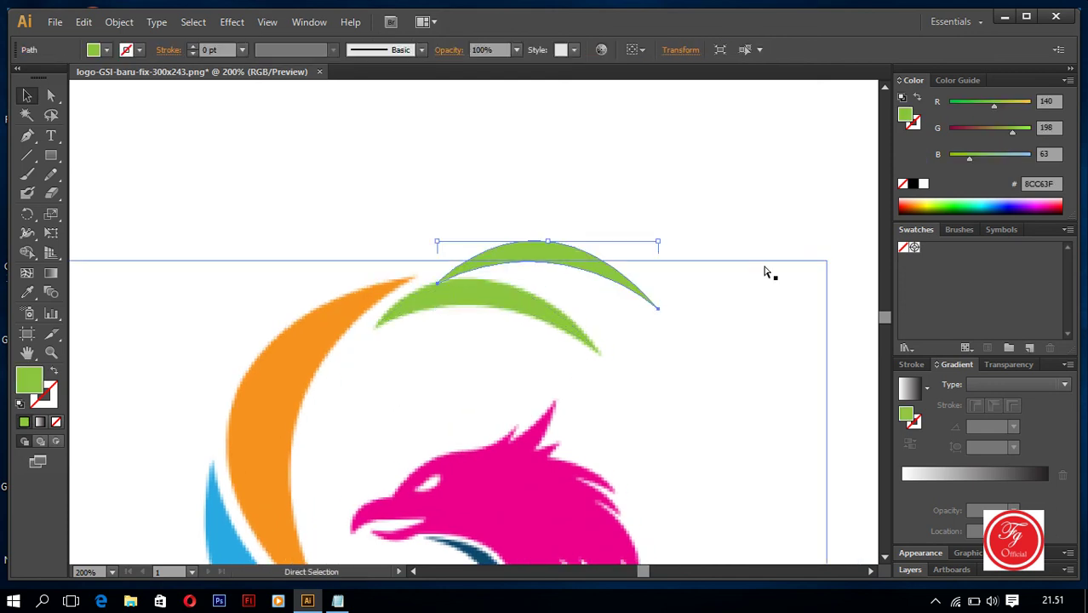
Step: Undo the traced green crescent's move off the original and deselect the shape
key("ctrl+z")
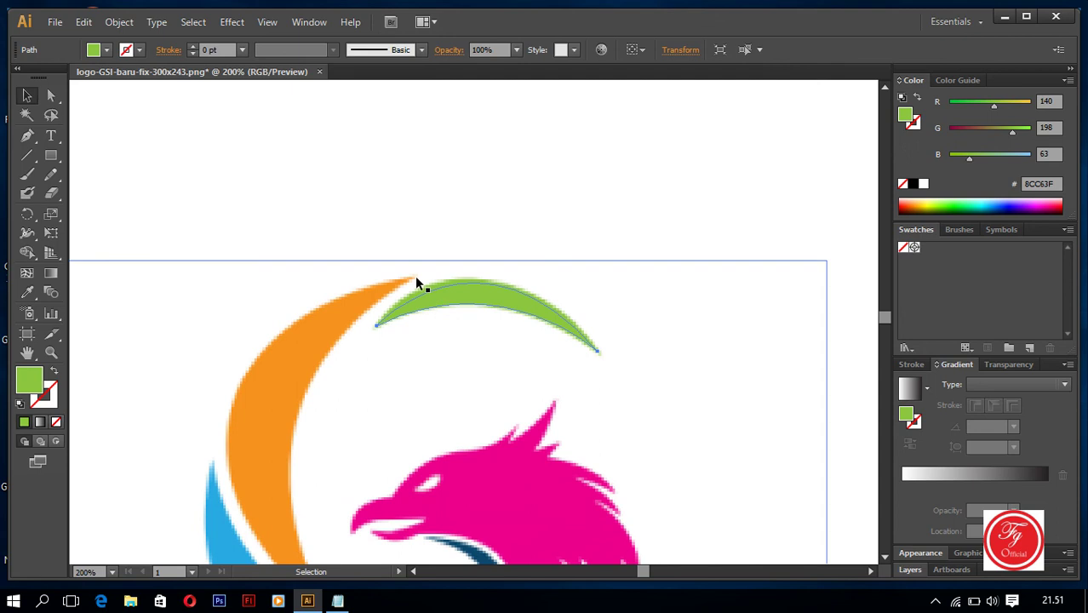
scroll(414, 275, "down", 3)
scroll(374, 262, "down", 1)
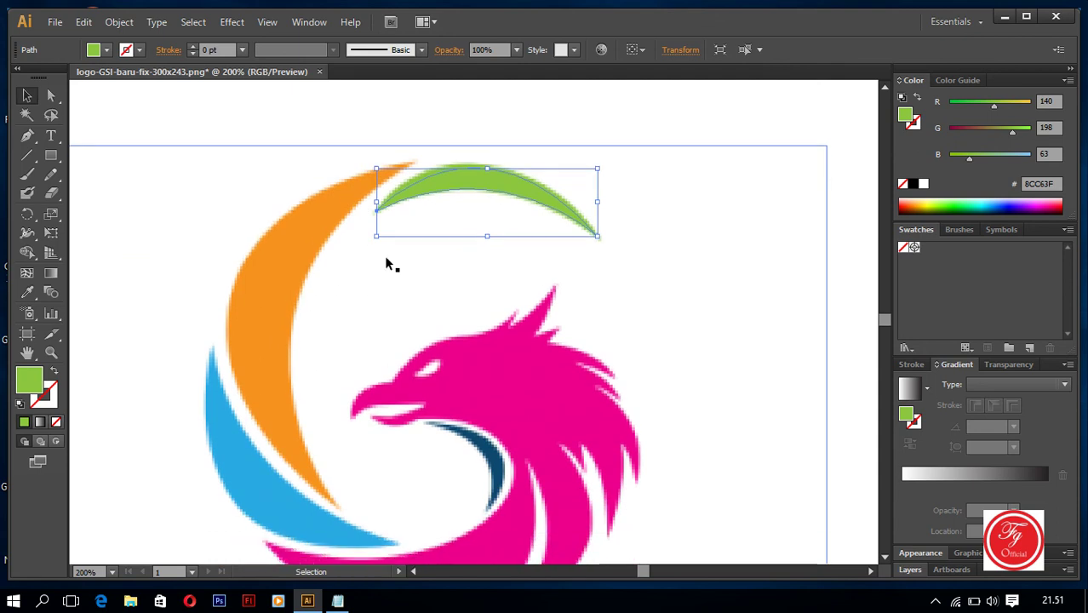
left_click(26, 135)
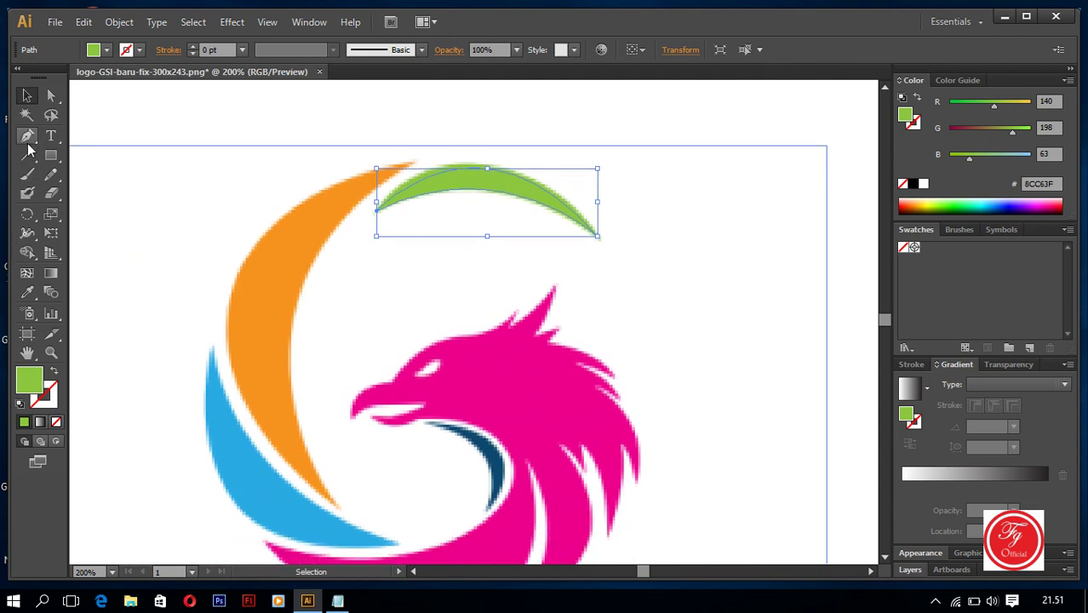
key("ctrl+shift+a")
left_click(409, 163)
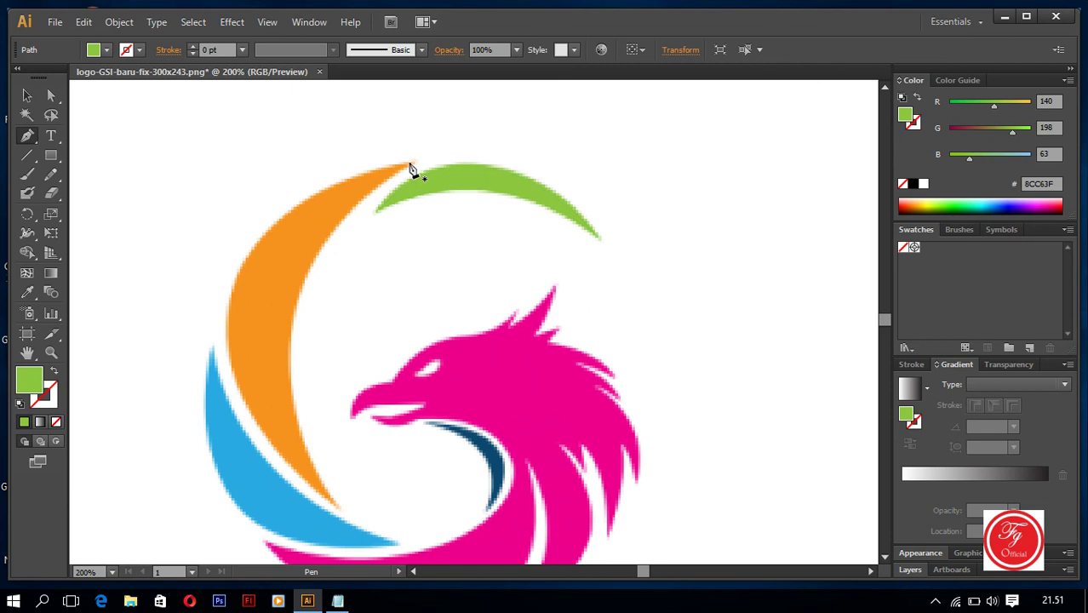
left_click_drag(335, 509, 452, 396)
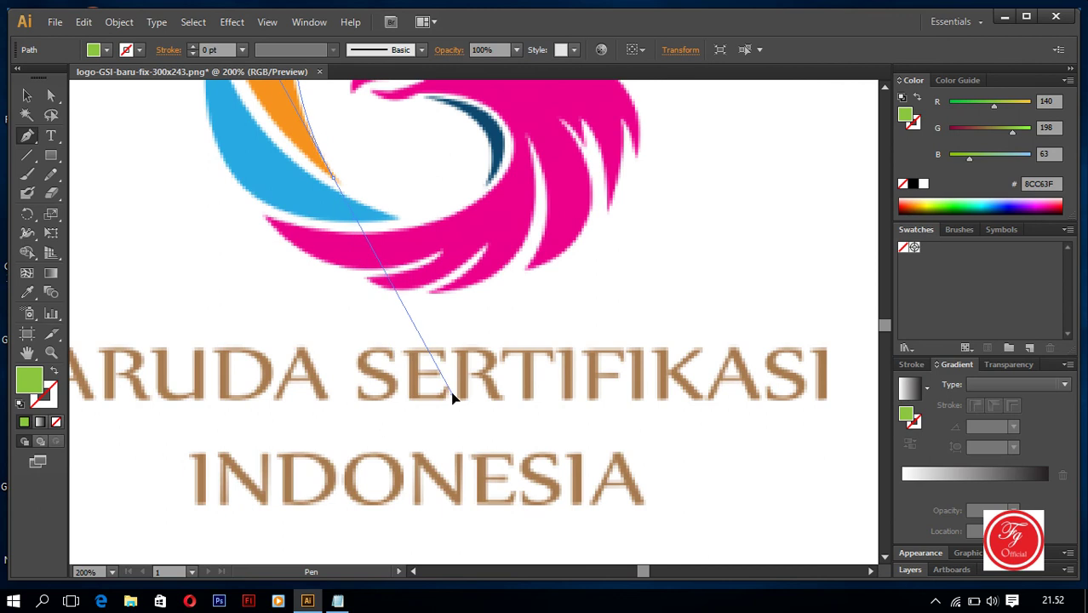
left_click_drag(452, 397, 452, 394)
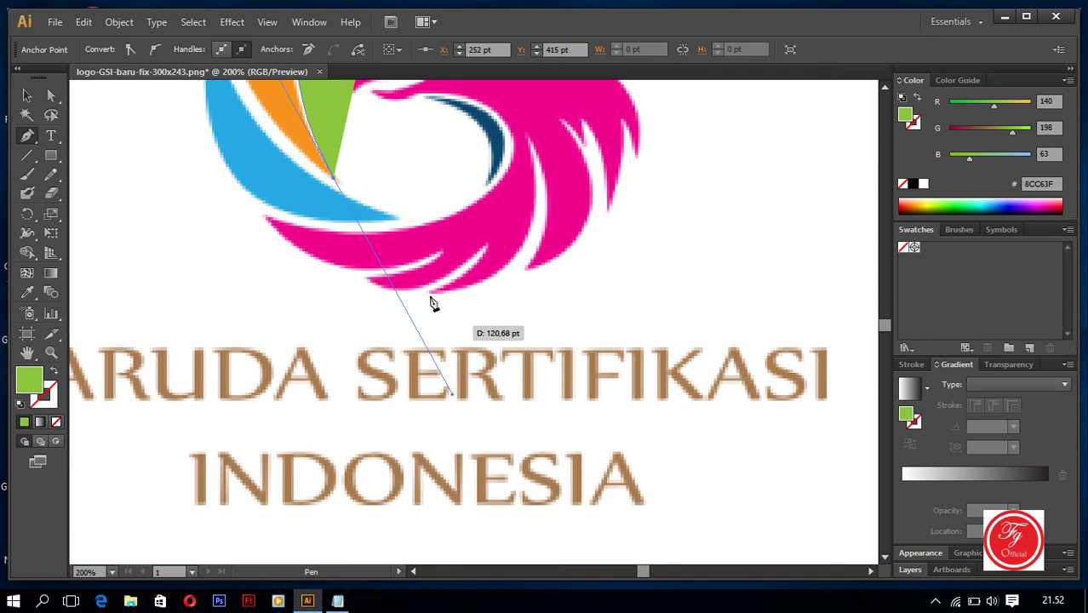
key("ctrl+z")
scroll(427, 299, "up", 1)
scroll(440, 316, "up", 1)
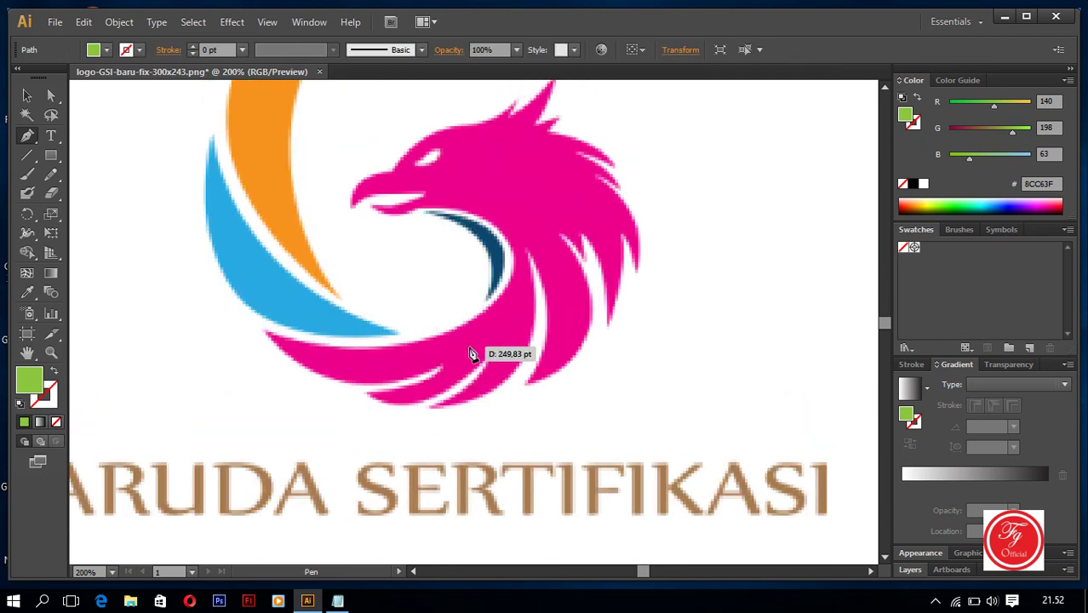
key("ctrl+1")
scroll(458, 315, "up", 1)
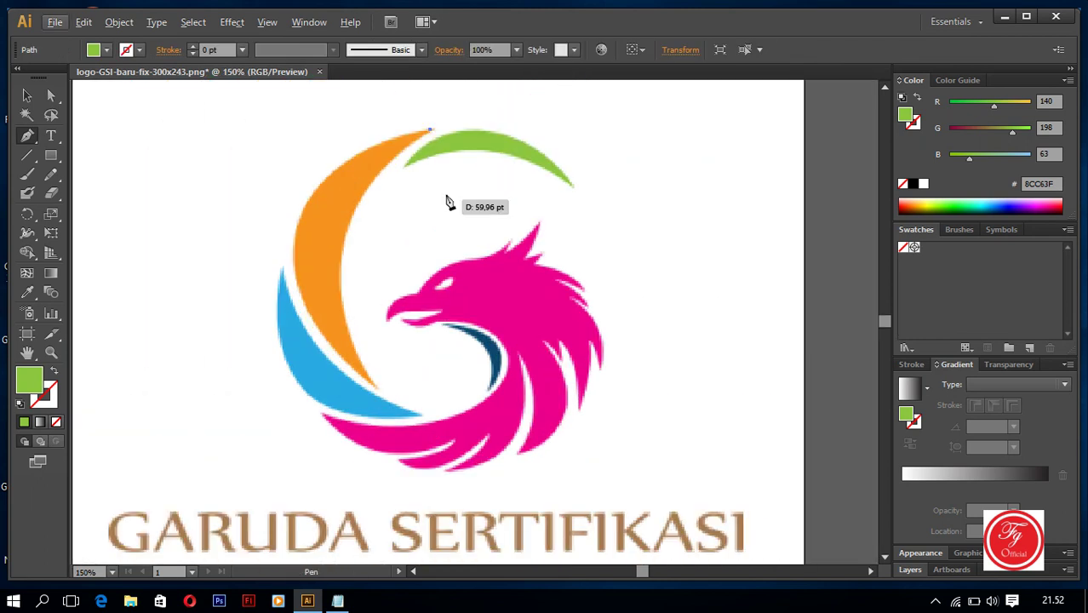
left_click(431, 134)
left_click_drag(430, 135, 401, 214)
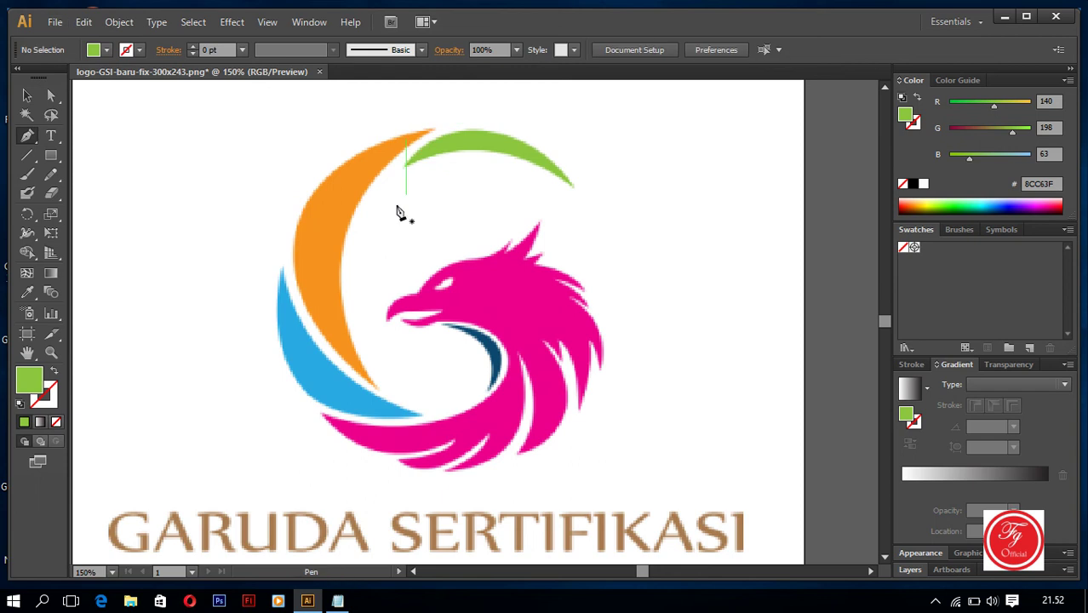
Step: Trace the inner edge of the orange crescent with one Pen tool curve from its upper tip to its lower tip, ending in a corner point
left_click_drag(436, 139, 362, 211)
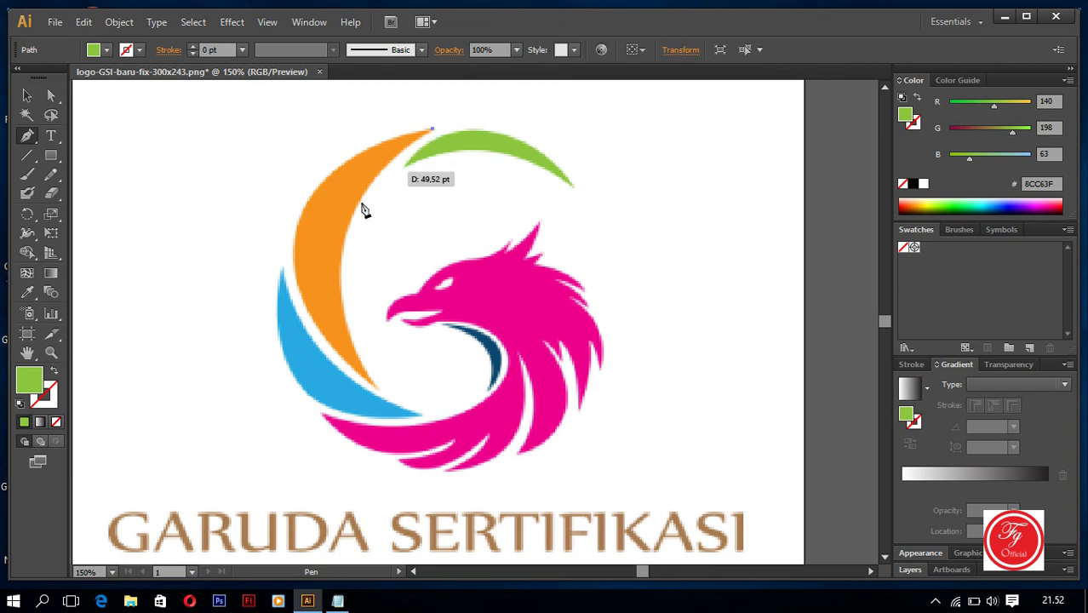
left_click(375, 388)
left_click_drag(375, 388, 477, 550)
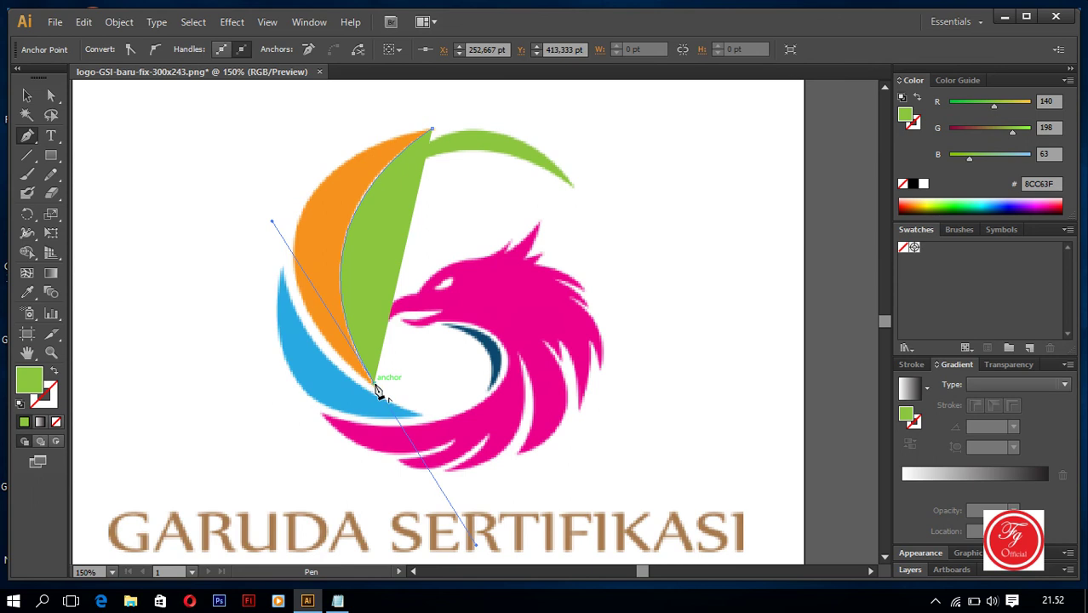
left_click(374, 388)
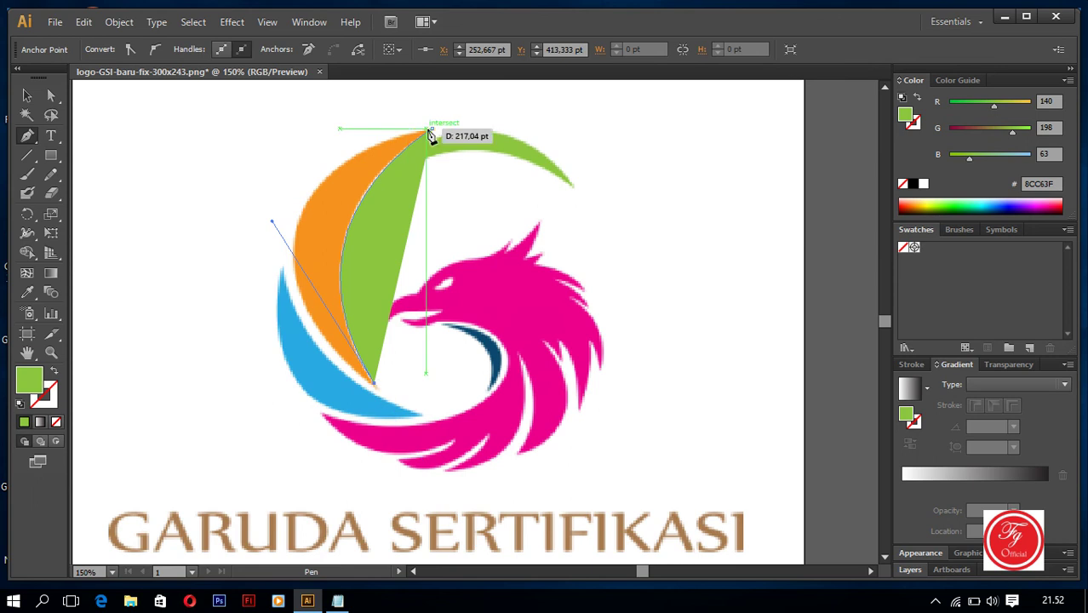
Step: Close the path along the orange crescent's outer edge and fill it with the orange sampled from the logo (F6931E)
left_click_drag(432, 133, 703, 242)
scroll(680, 103, "up", 3)
scroll(393, 311, "down", 3)
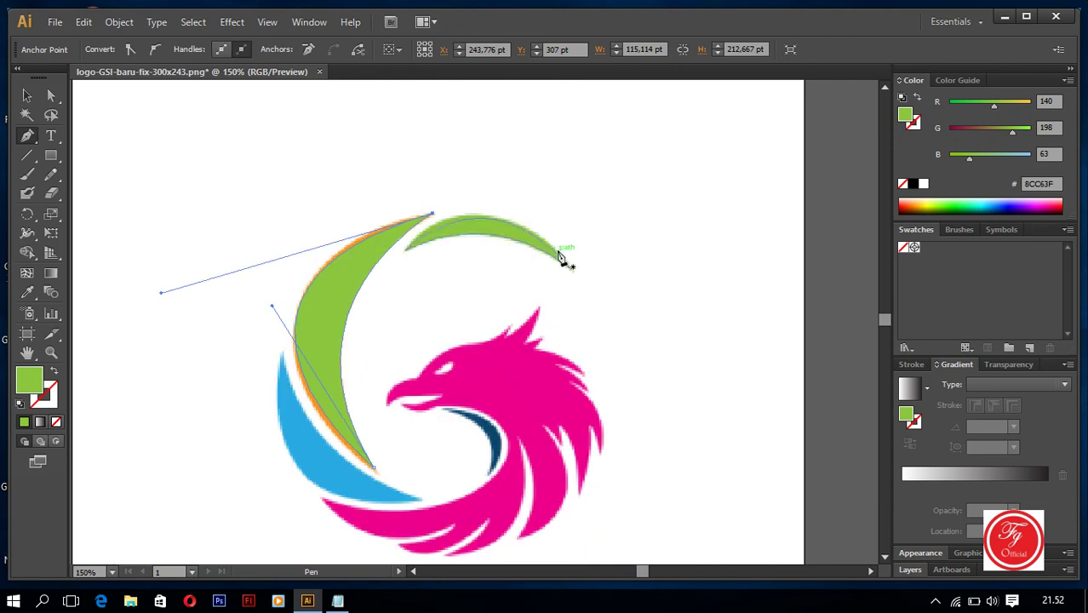
left_click(904, 249)
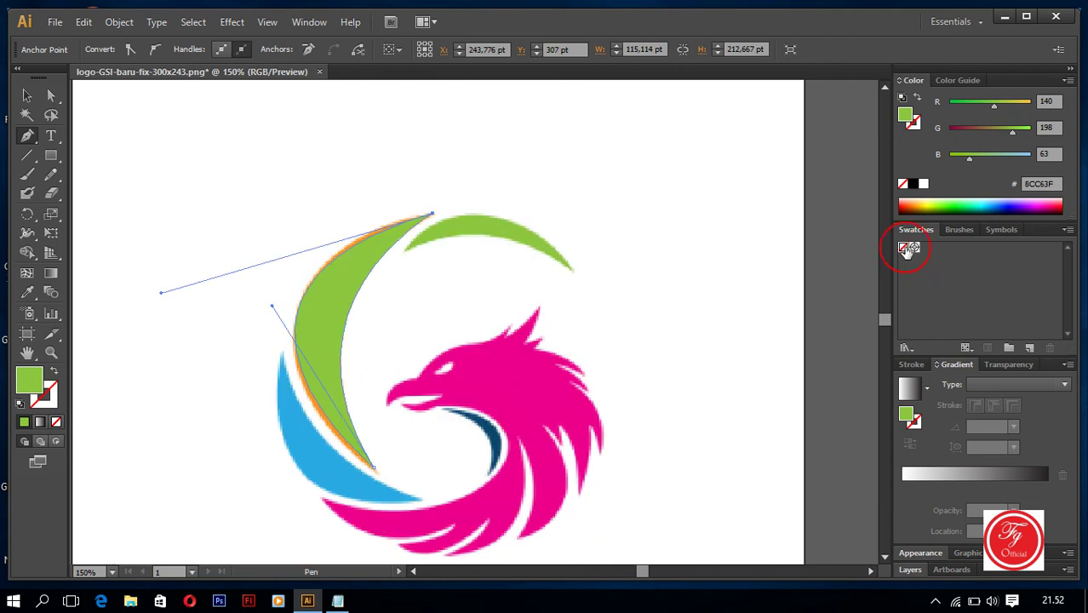
left_click(27, 292)
left_click(337, 299)
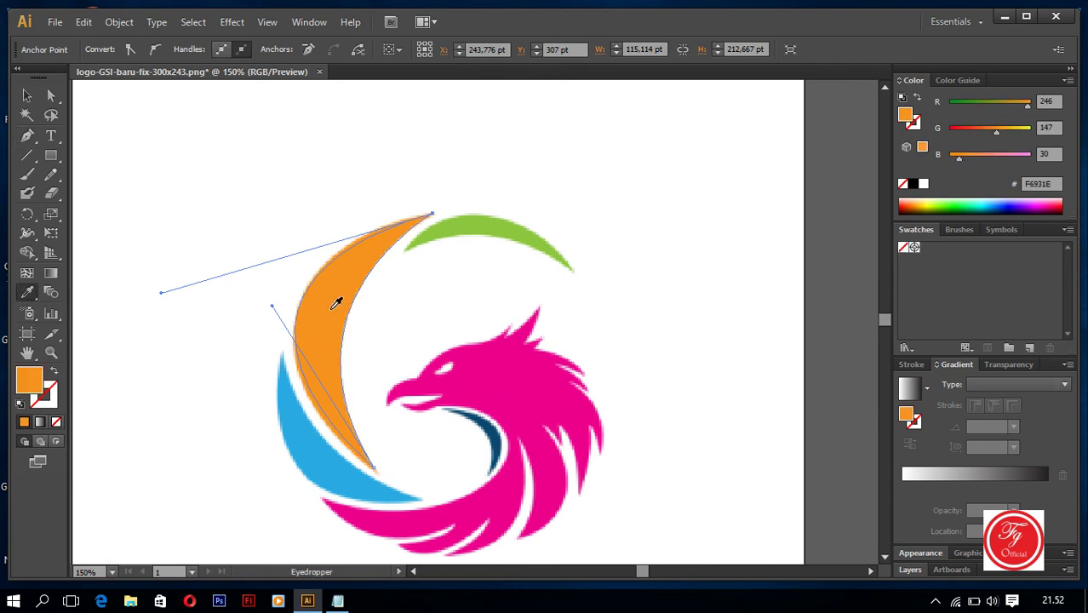
scroll(358, 253, "down", 3)
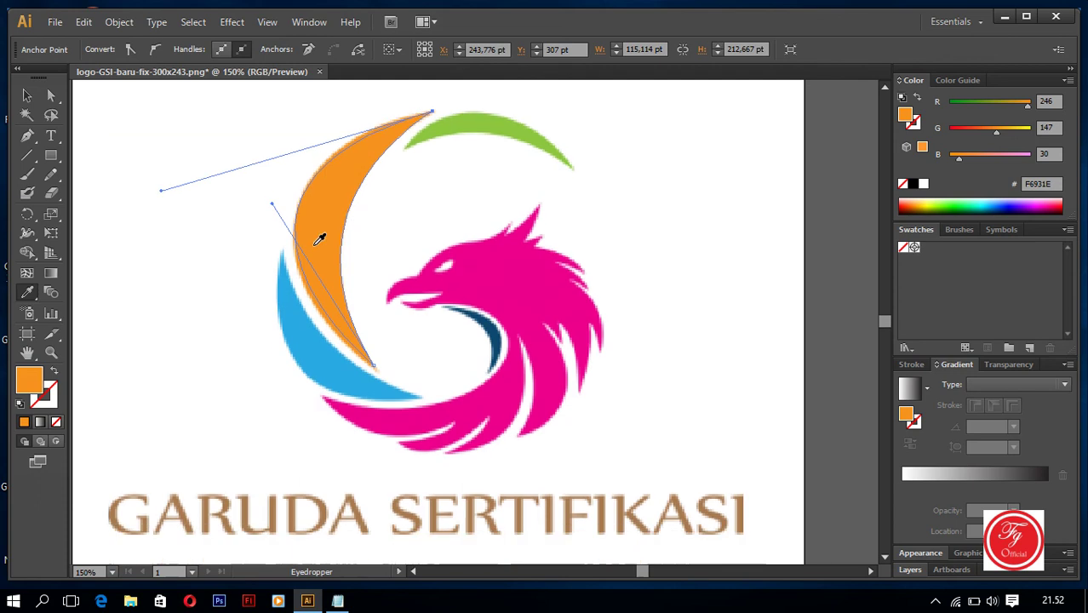
Step: Trace the blue crescent's inner edge with one Pen tool curve between its tips, ending in a corner point, and set the fill to none
left_click(28, 96)
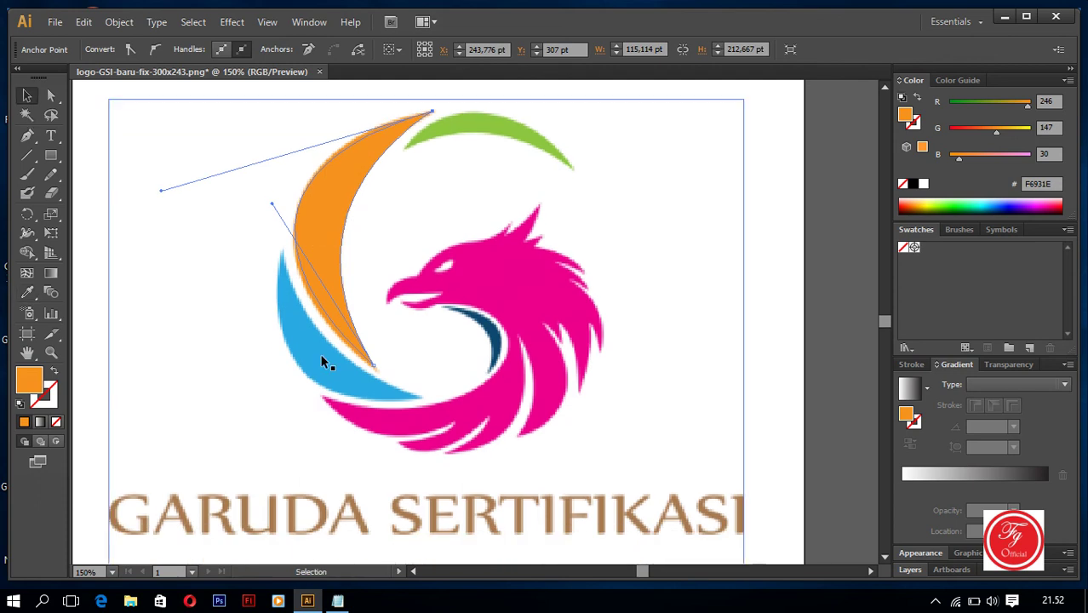
scroll(320, 356, "up", 1)
left_click(128, 267)
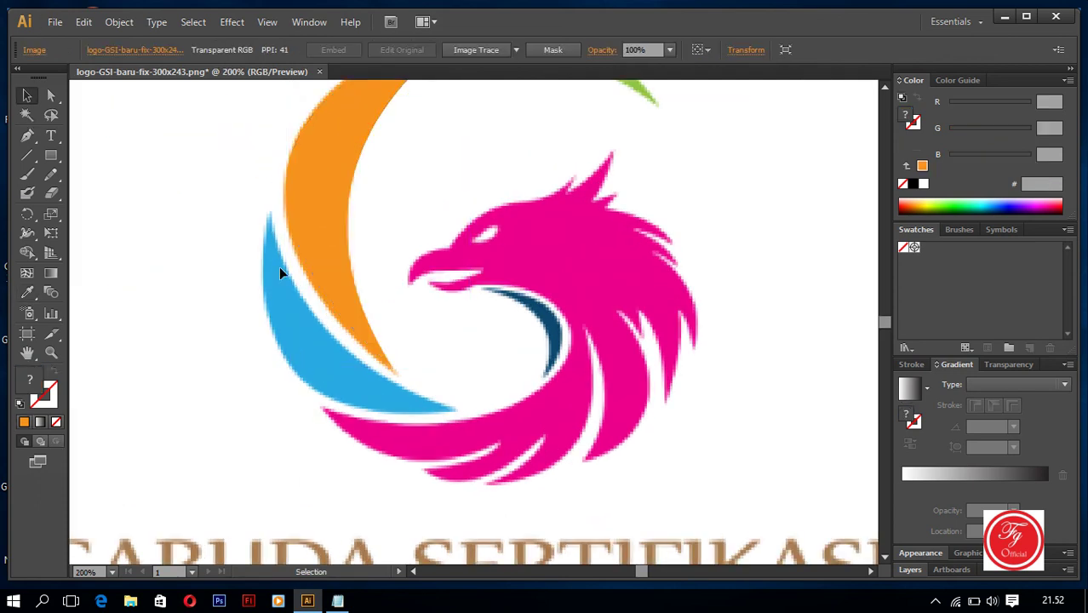
left_click(27, 137)
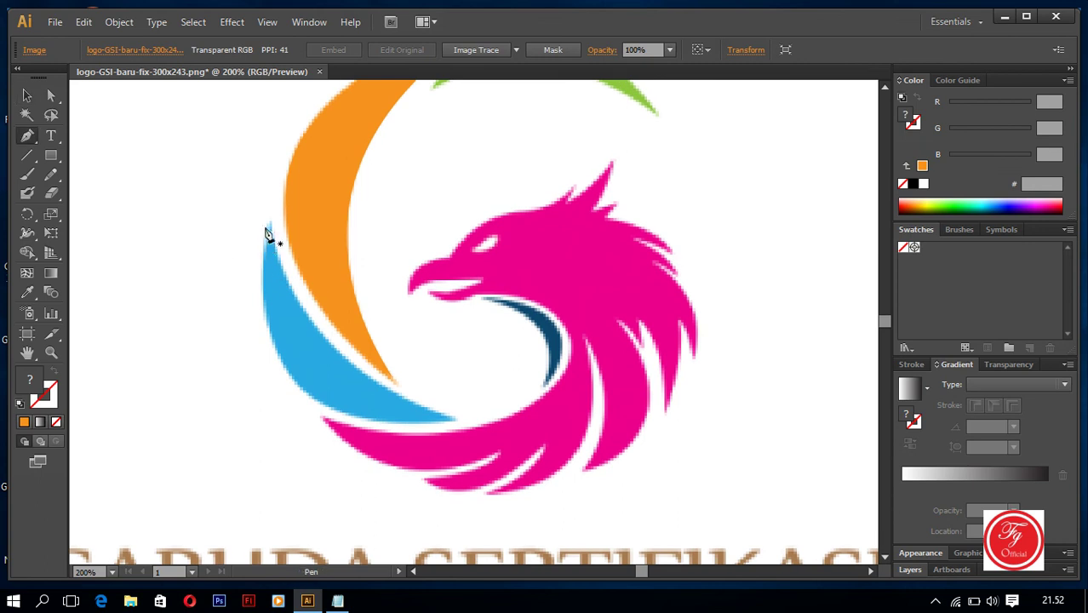
left_click(269, 226)
left_click_drag(454, 418, 603, 453)
left_click(453, 418)
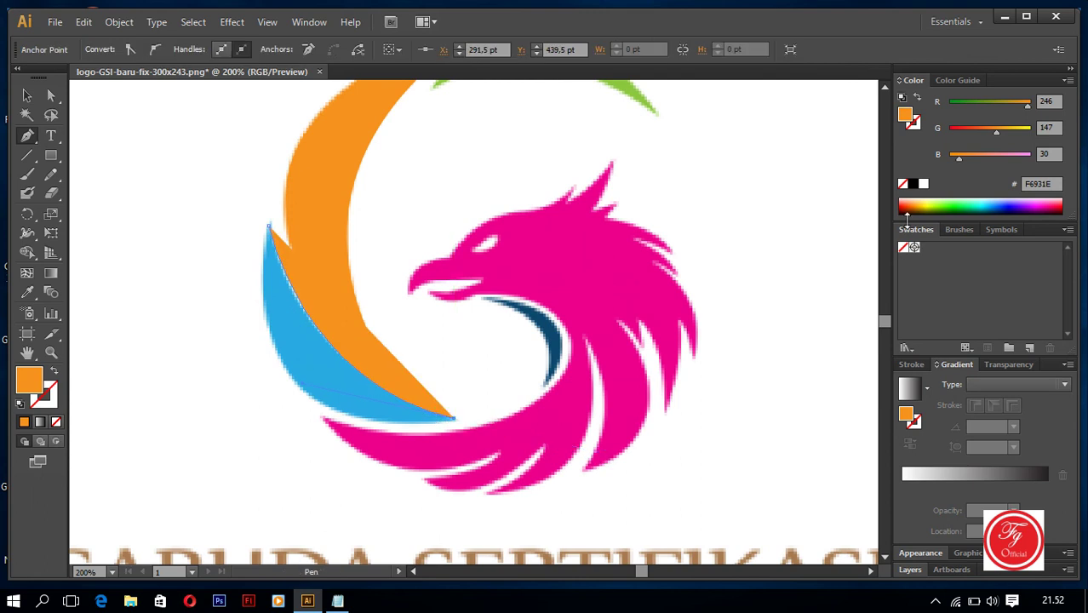
left_click(902, 249)
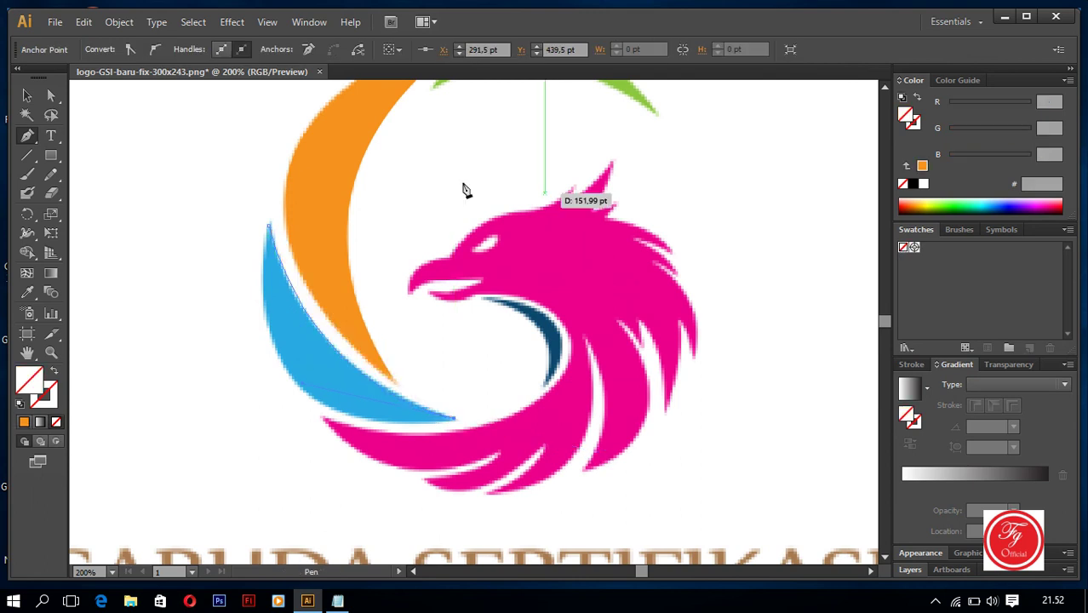
left_click(271, 230)
scroll(289, 110, "up", 3)
scroll(298, 144, "up", 1)
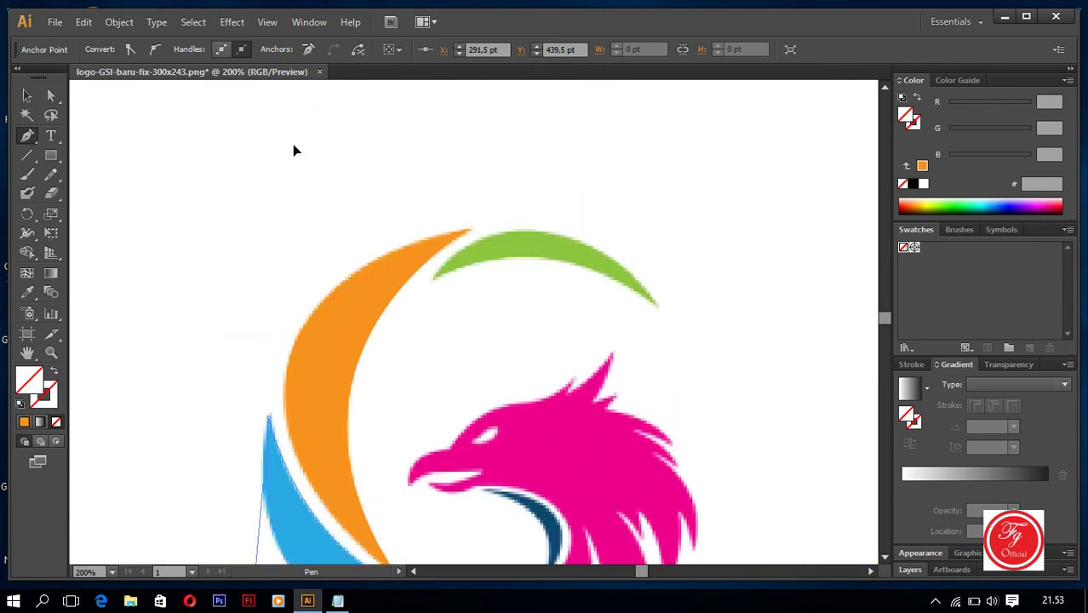
scroll(457, 357, "down", 3)
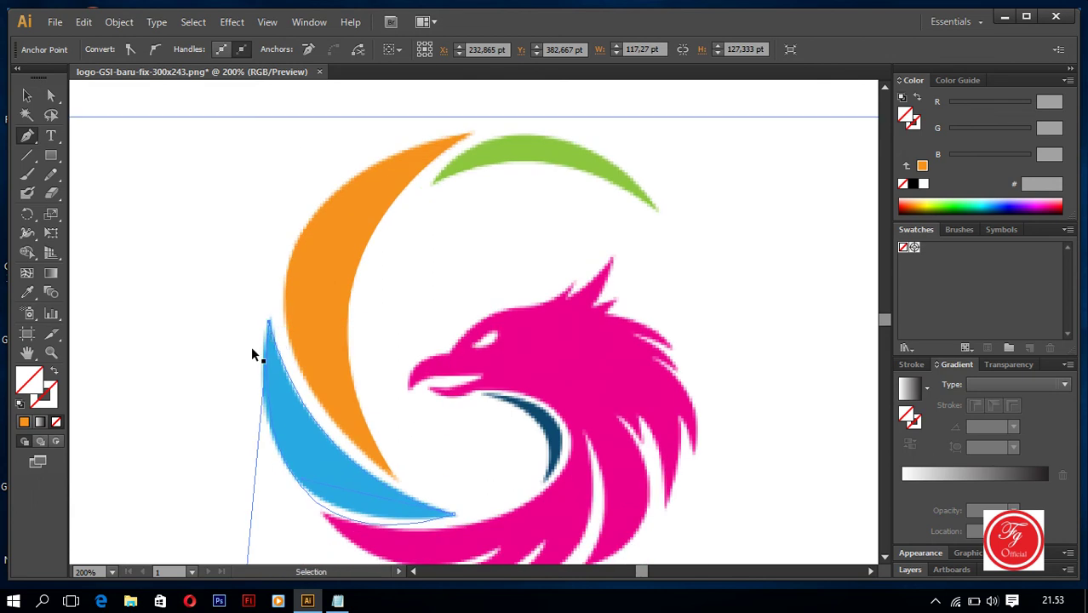
scroll(393, 347, "down", 2)
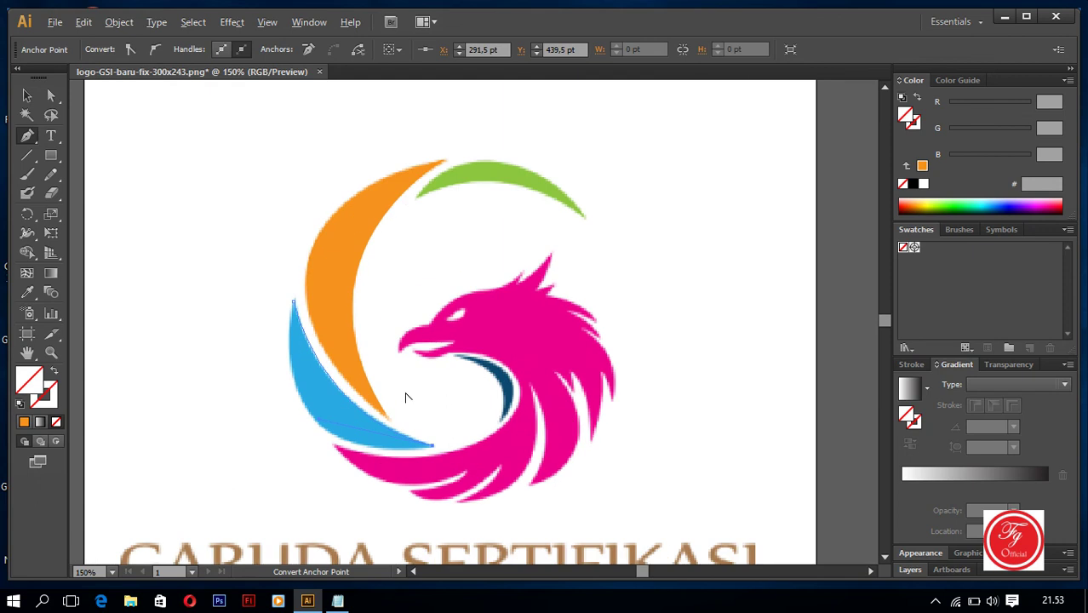
scroll(404, 389, "up", 1)
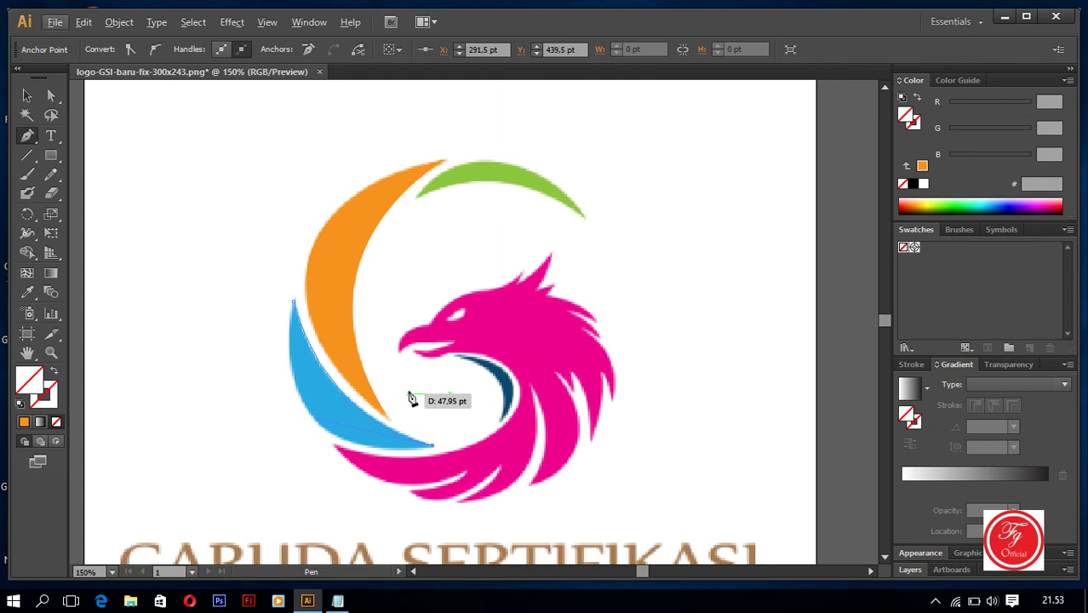
Step: Close the path along the blue crescent's outer edge and fill it with the blue sampled from the logo (29A9E2)
left_click(294, 314)
left_click_drag(294, 314, 313, 131)
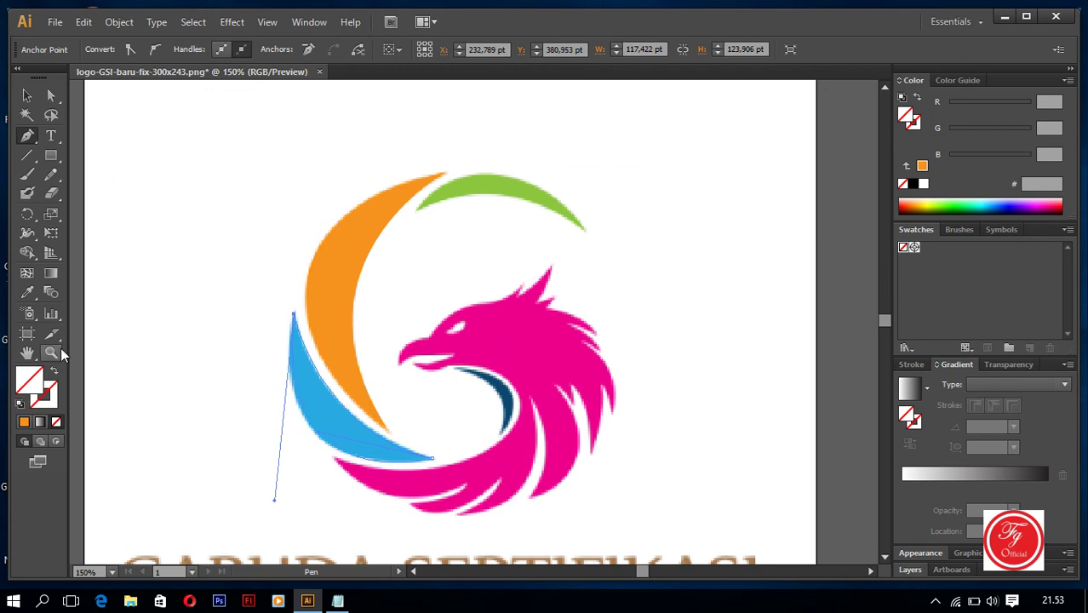
left_click(26, 292)
left_click(329, 417)
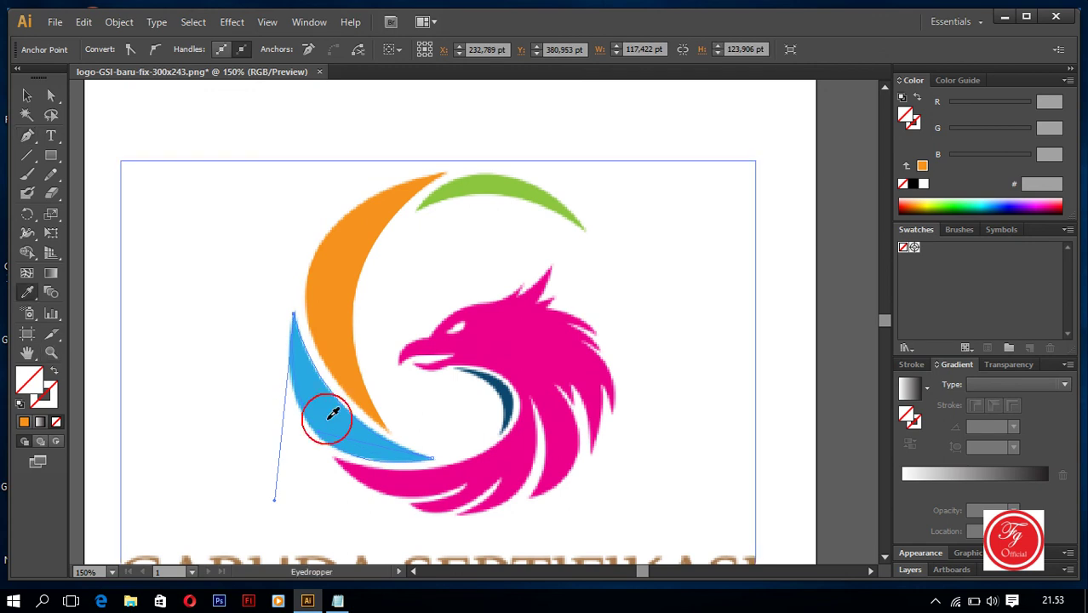
scroll(442, 414, "down", 2)
scroll(551, 293, "up", 1)
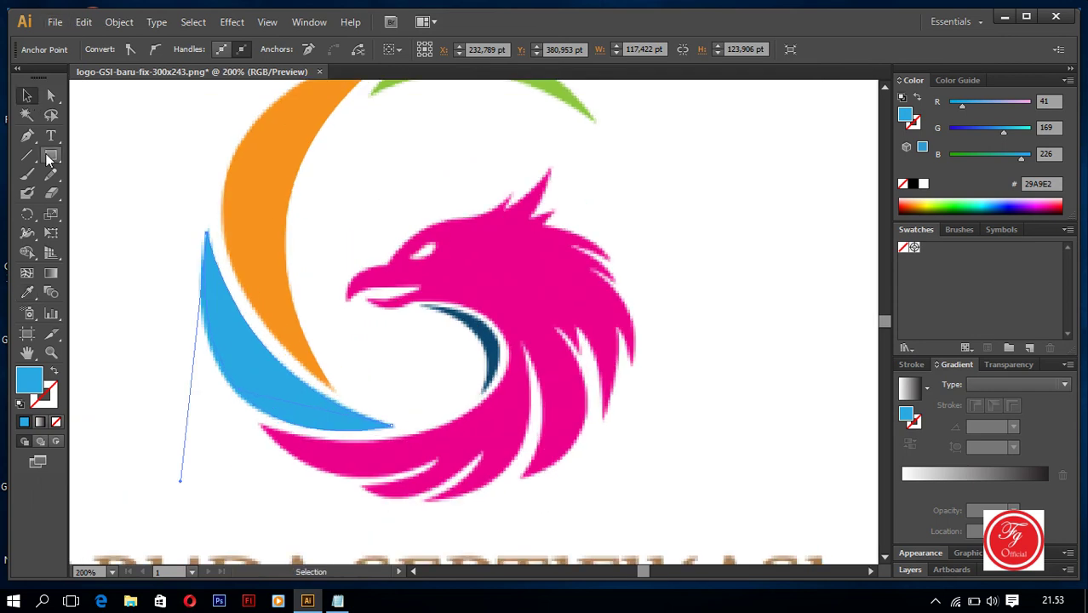
Step: Trace the outer edge of the eagle's lower neck feather down to its tip as a no-fill Pen tool curve ending in a corner point
key("p")
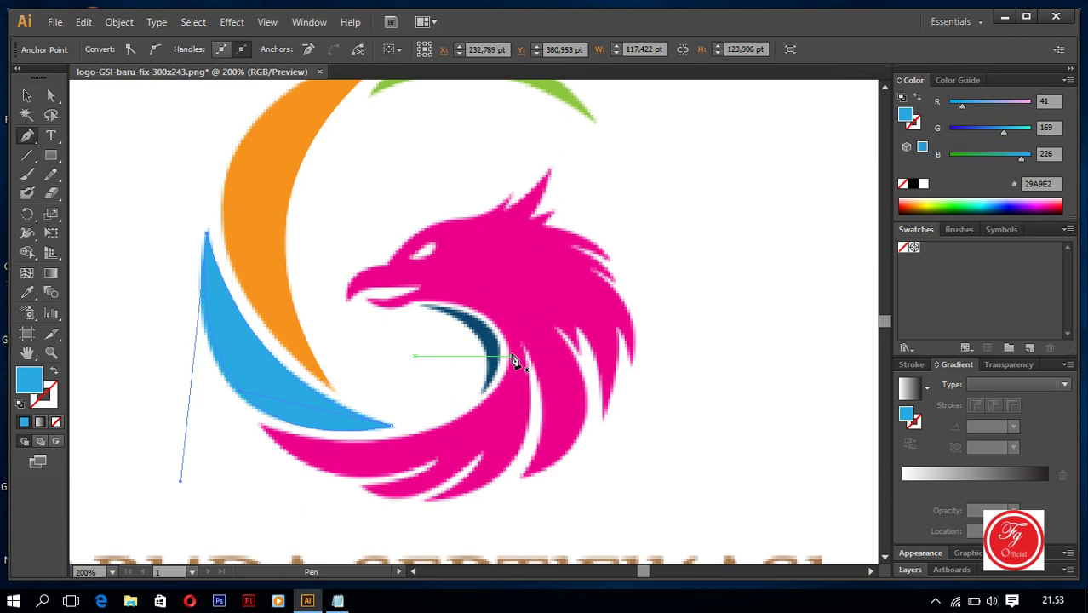
scroll(504, 405, "up", 1)
scroll(508, 415, "down", 3)
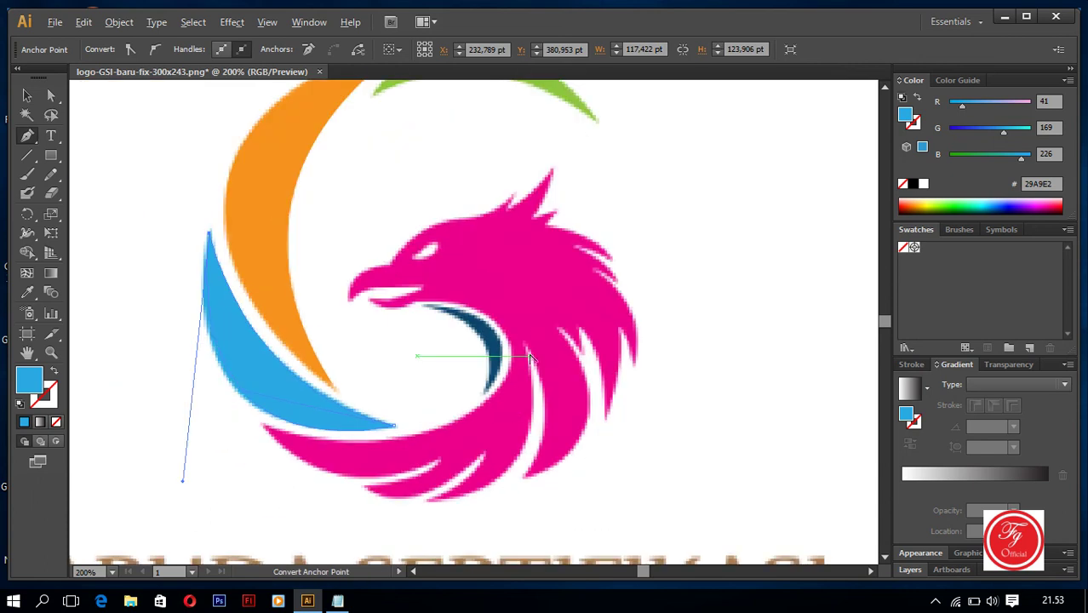
scroll(530, 357, "up", 3)
scroll(530, 357, "down", 1)
left_click(529, 348)
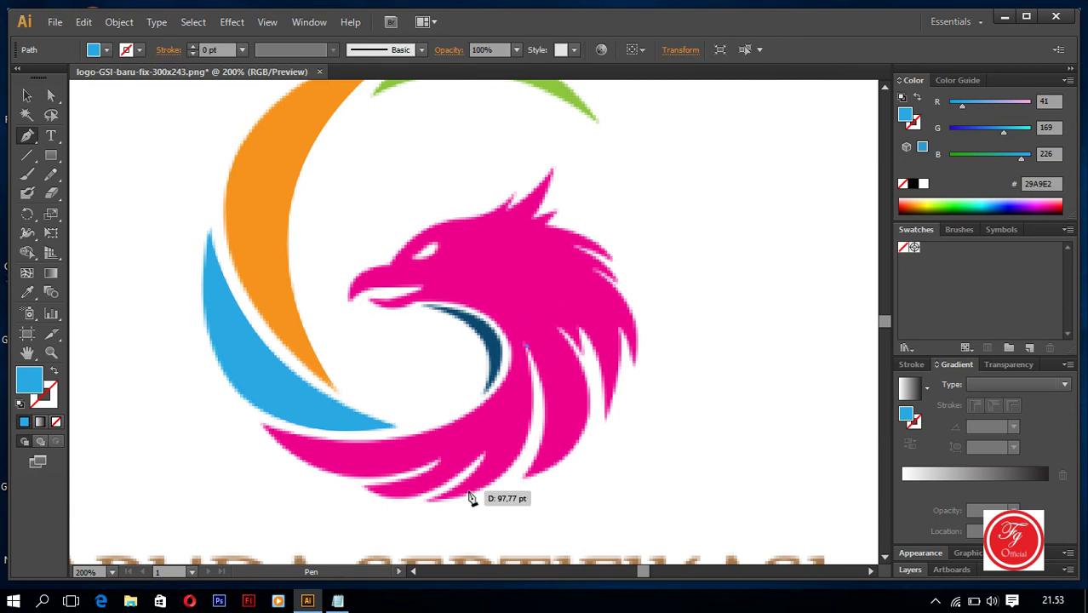
left_click_drag(431, 500, 294, 521)
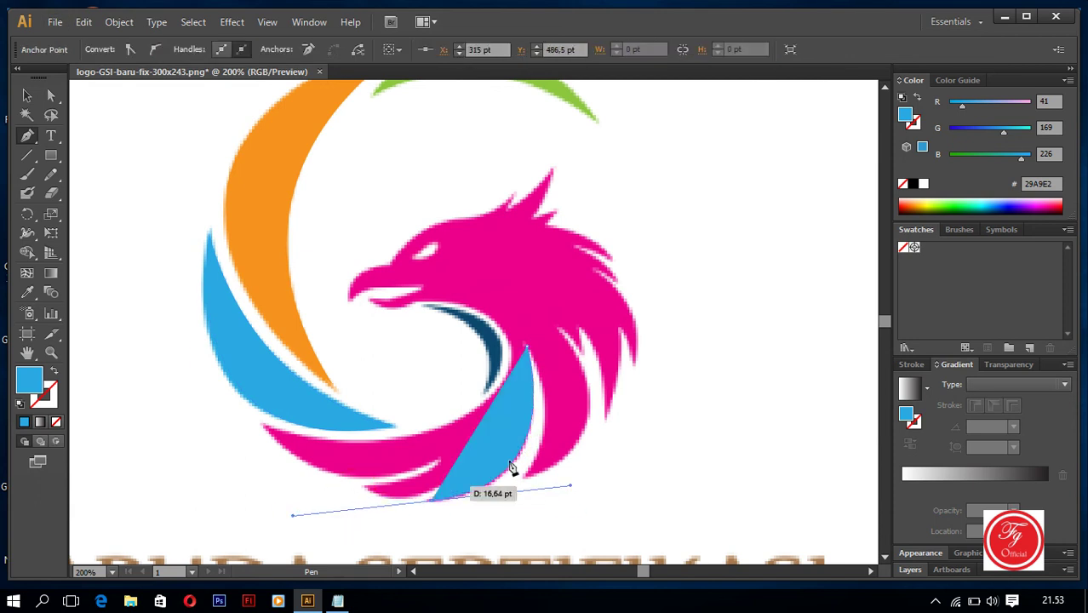
left_click(904, 246)
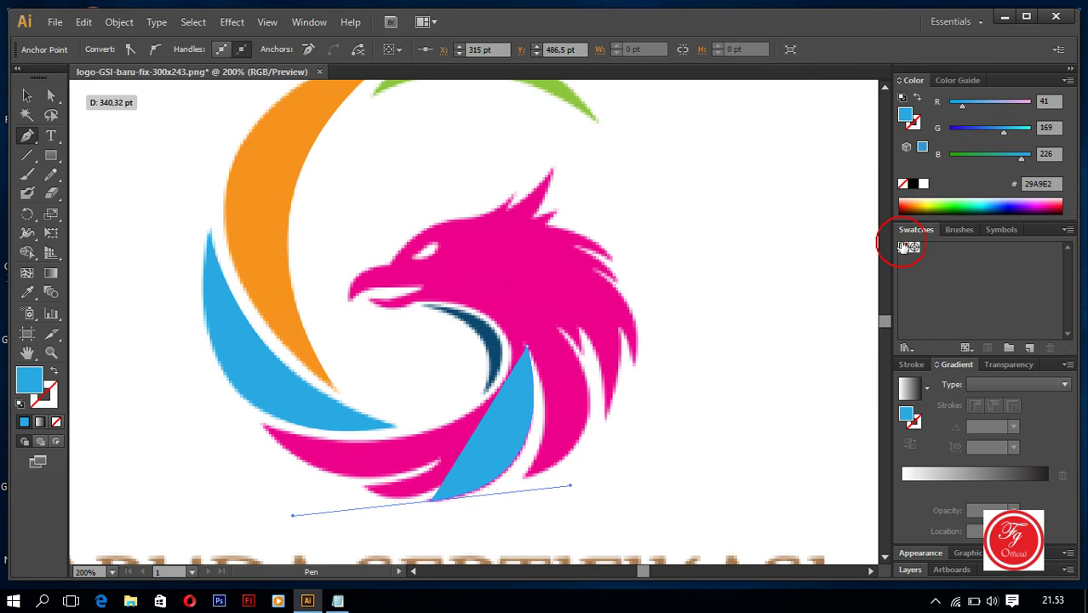
left_click(432, 500)
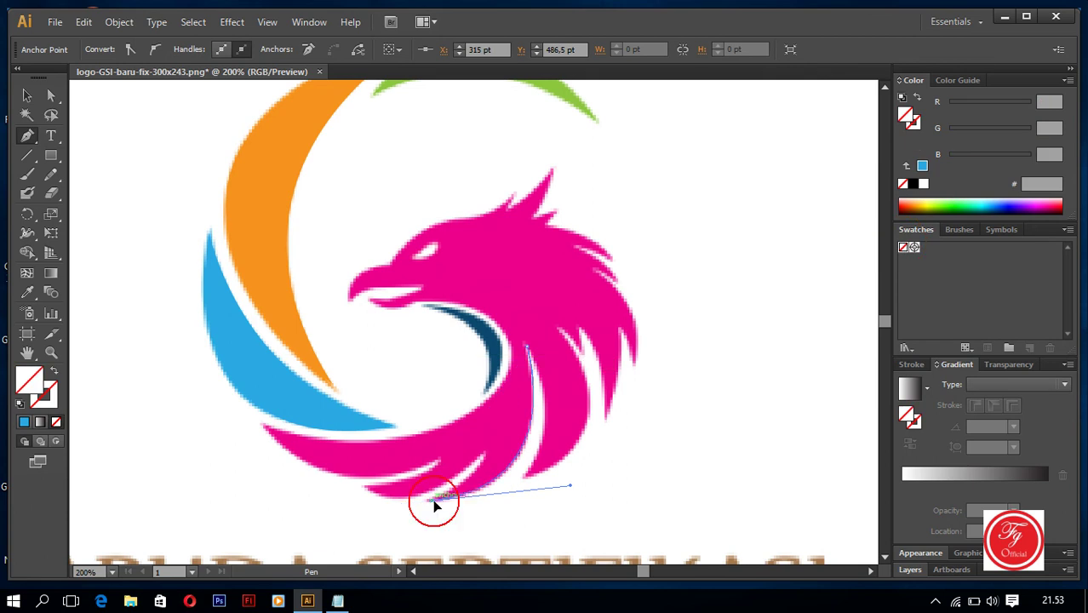
Step: Continue the eagle path from the lower feather tip through the adjoining notch to the second feather's tip, setting corner points at both
left_click_drag(484, 457, 506, 412)
left_click(484, 456)
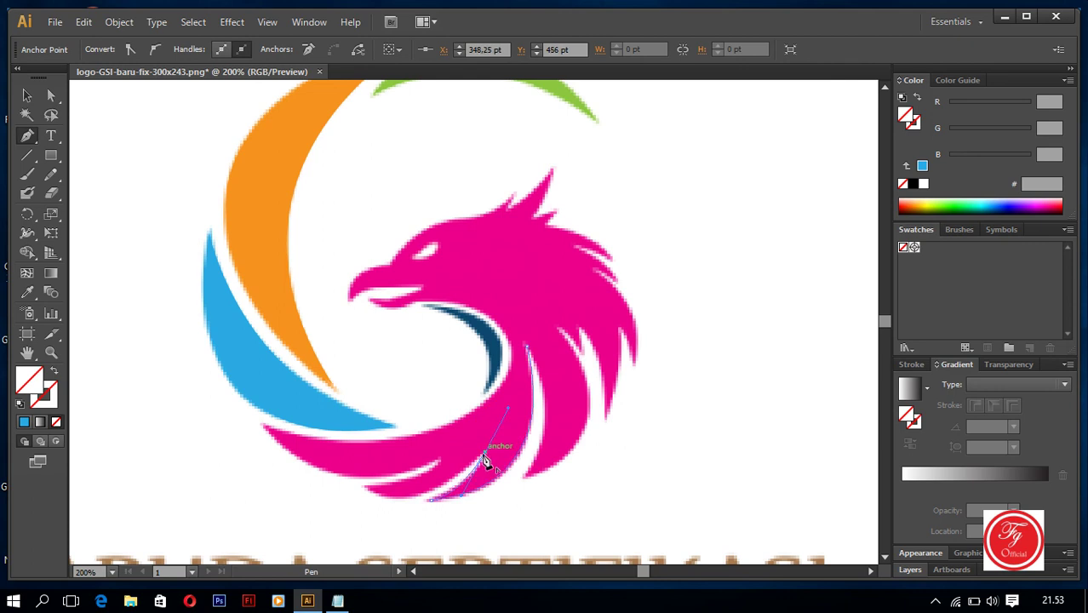
left_click_drag(384, 500, 309, 463)
left_click(366, 488)
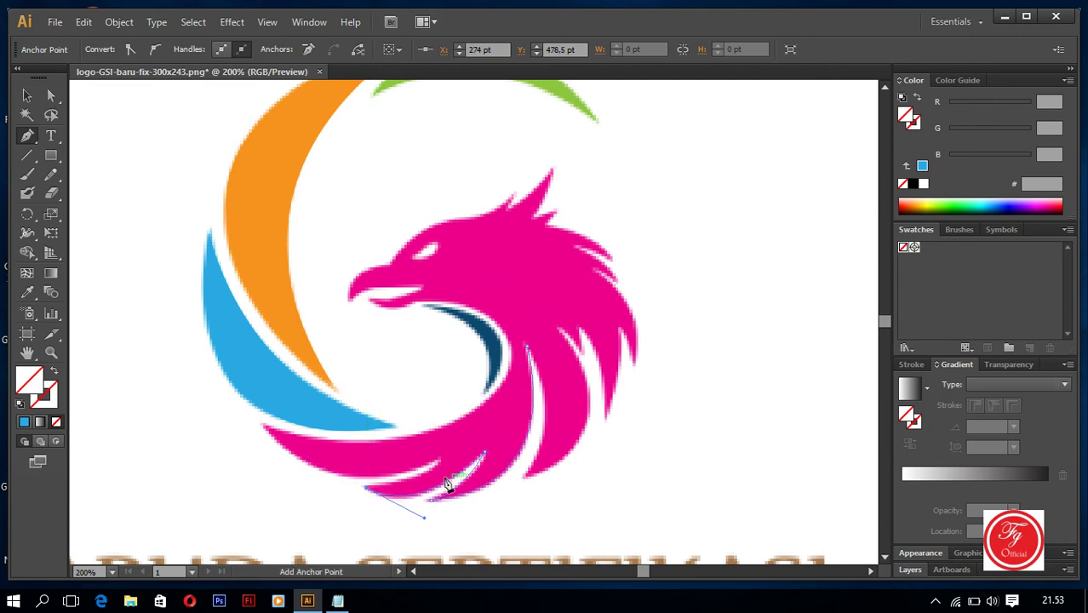
Step: Trace the notch above the second feather and the lower edge of the long bottom feather to its tip, using corner points
left_click_drag(442, 467, 490, 432)
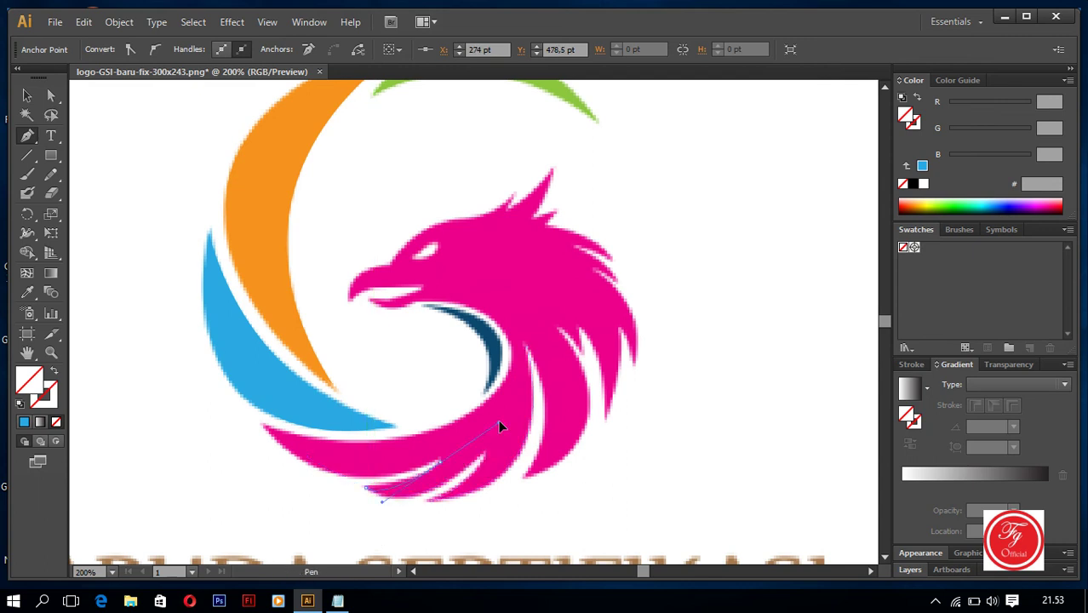
left_click_drag(457, 476, 486, 451)
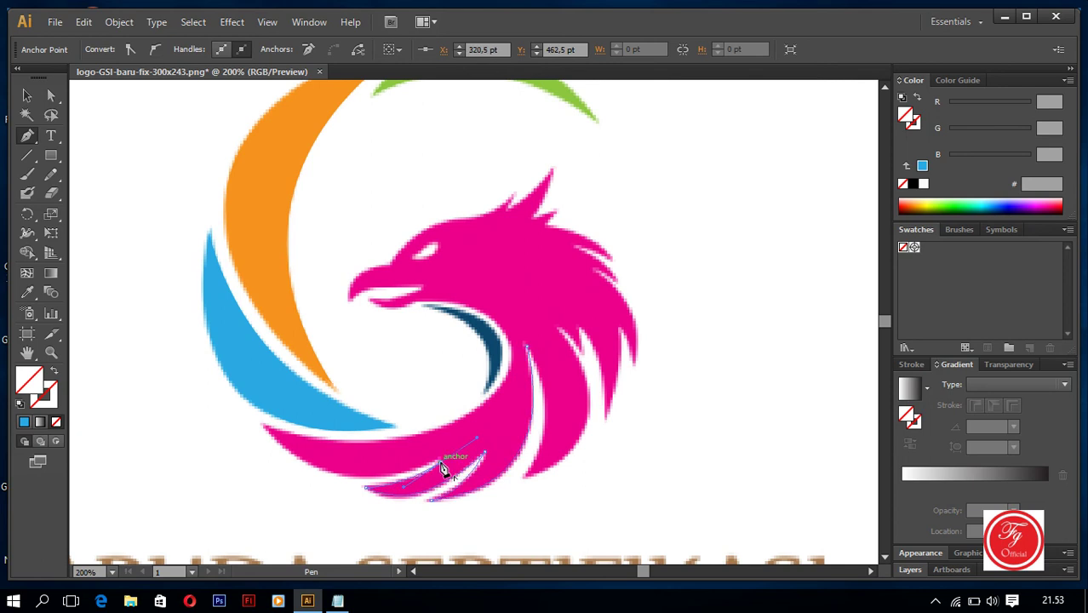
left_click_drag(265, 431, 187, 360)
left_click(266, 432)
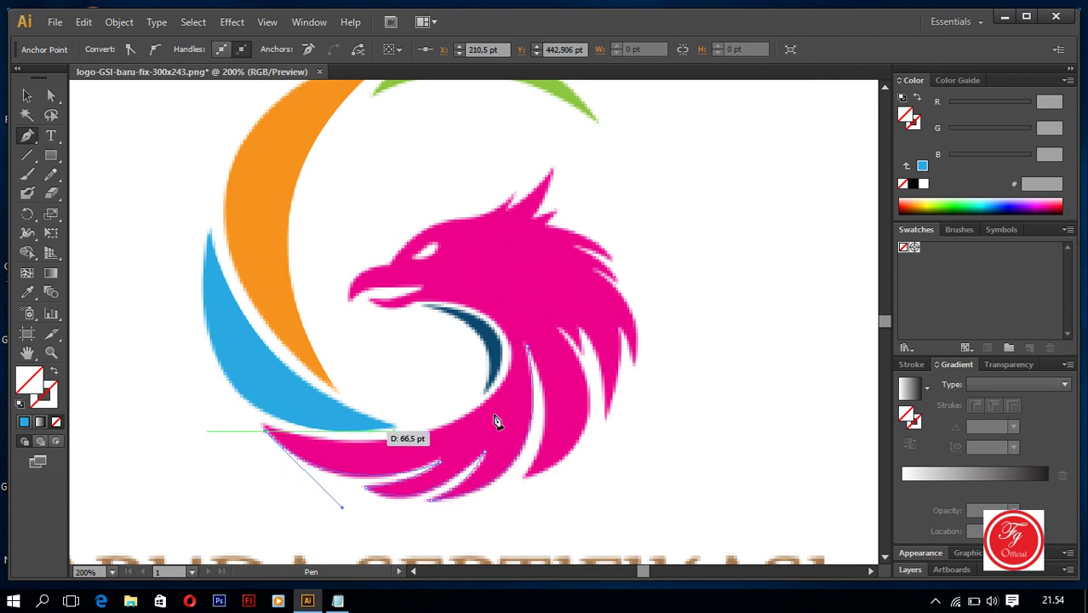
Step: Trace the long feather's upper edge and the inner neck curve around the dark blue crescent up to the chin
left_click_drag(511, 368, 558, 260)
scroll(502, 389, "up", 1)
left_click(510, 398)
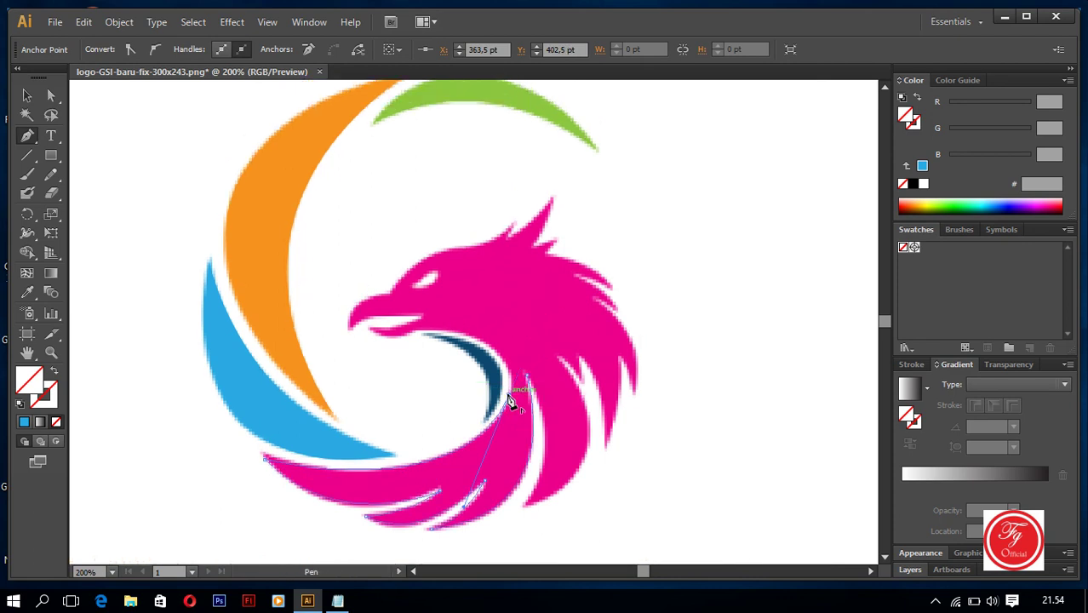
left_click_drag(510, 398, 211, 333)
scroll(486, 347, "up", 1)
Step: Trace the eagle's lower beak around its tip and back to the corner of the mouth
left_click_drag(381, 328, 312, 320)
left_click_drag(311, 321, 286, 294)
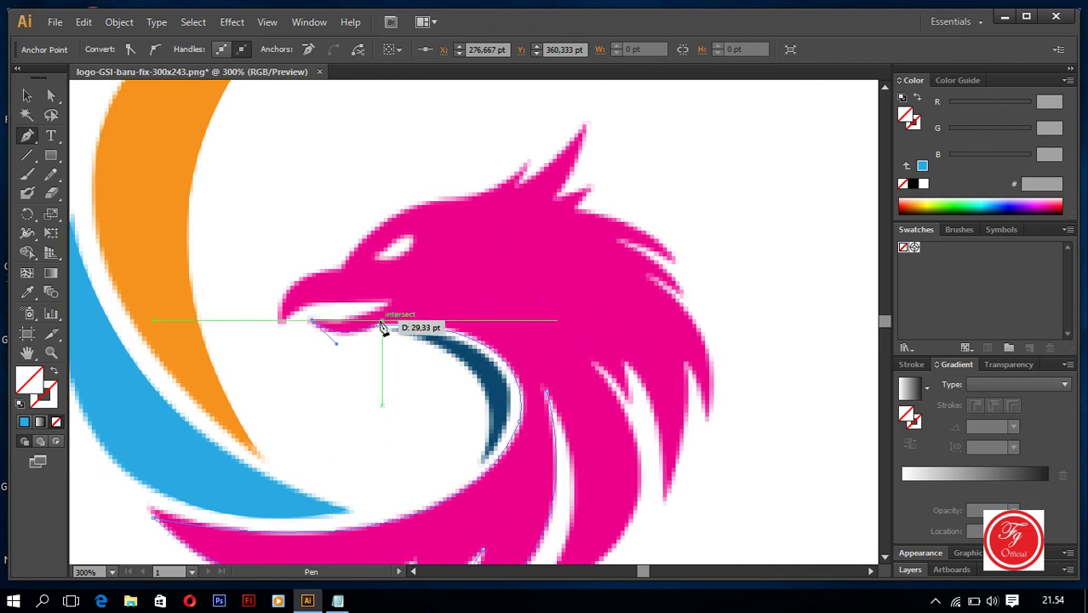
left_click_drag(386, 304, 424, 282)
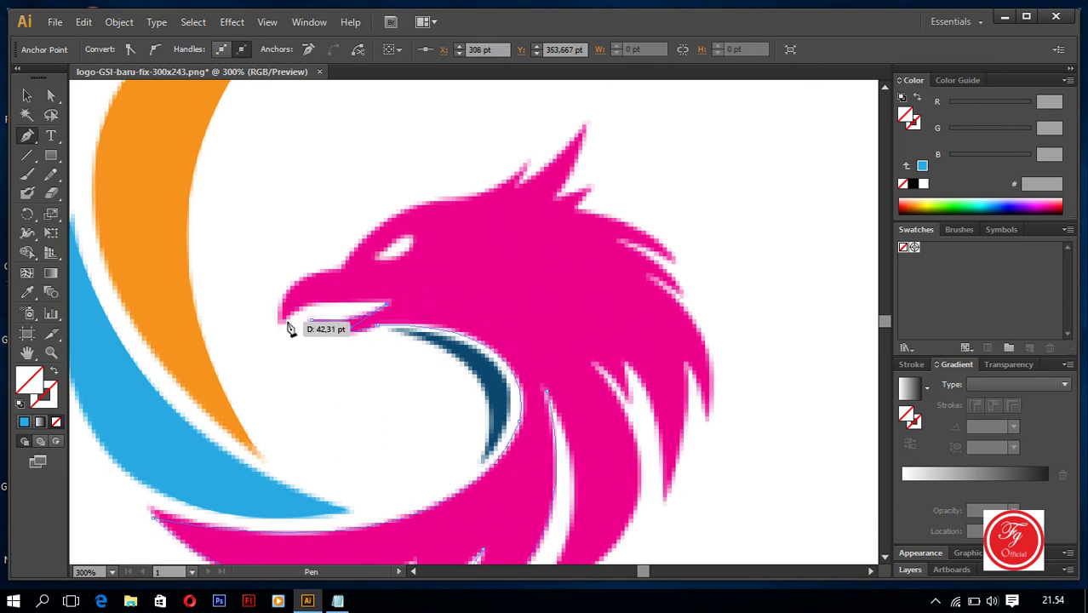
Step: Trace the upper beak from the mouth corner around its hooked tip to where the beak meets the forehead, ending in a corner point
left_click_drag(284, 320, 237, 354)
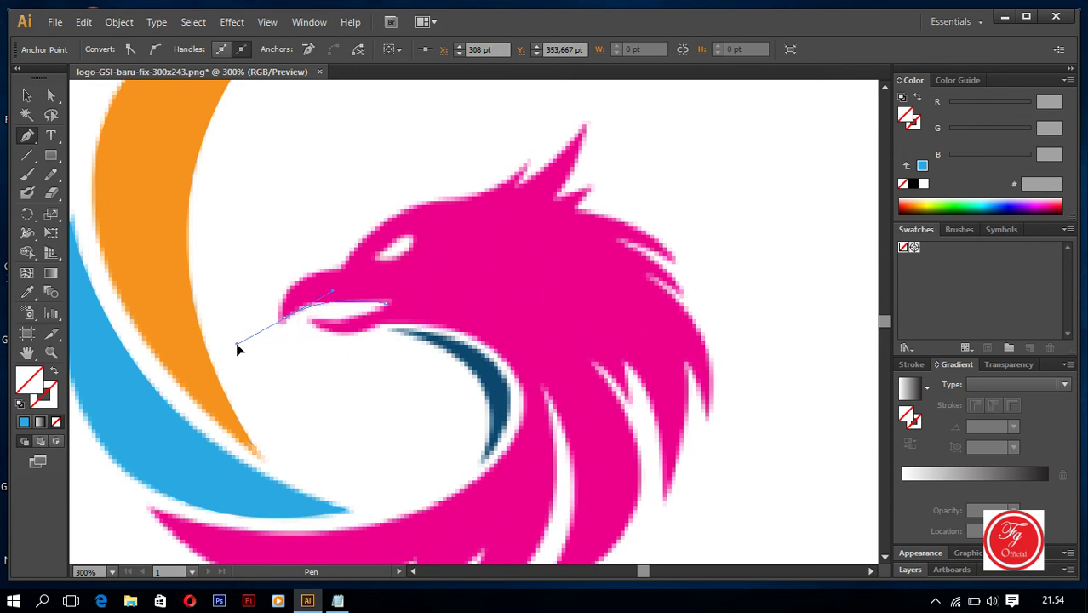
left_click(286, 320)
left_click_drag(339, 272, 402, 267)
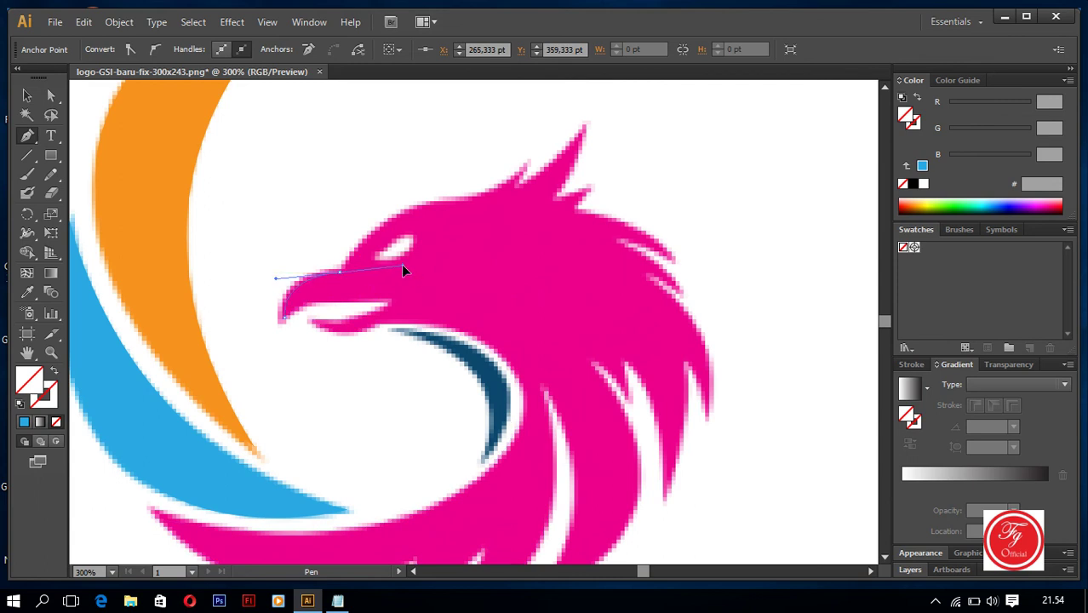
left_click(340, 282)
Step: Trace the forehead and the first small crest spike down to the notch behind it, ending in a corner point
scroll(392, 245, "up", 2)
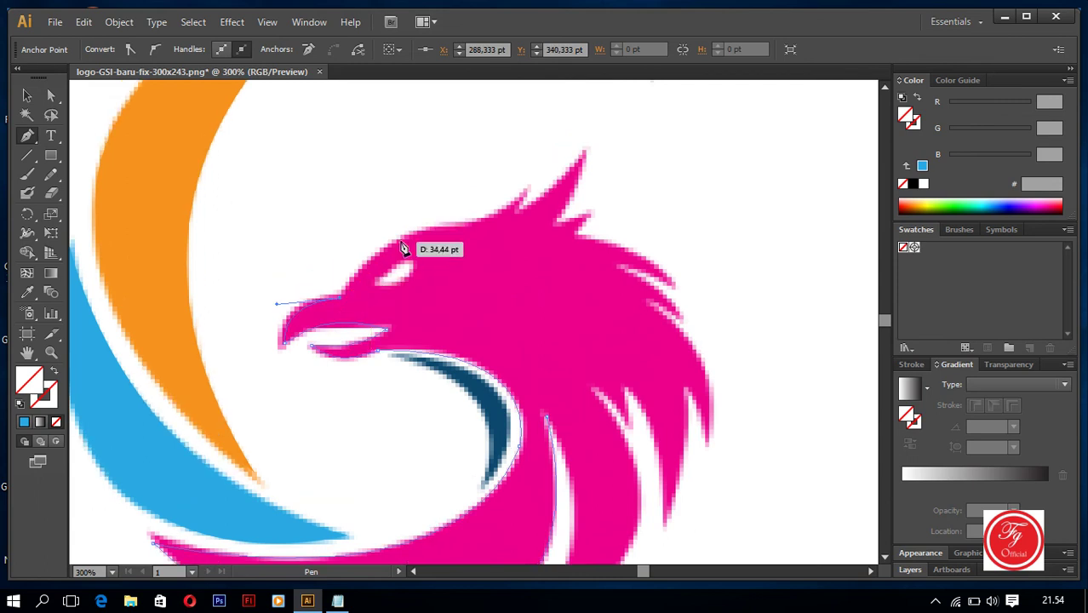
scroll(523, 240, "up", 1)
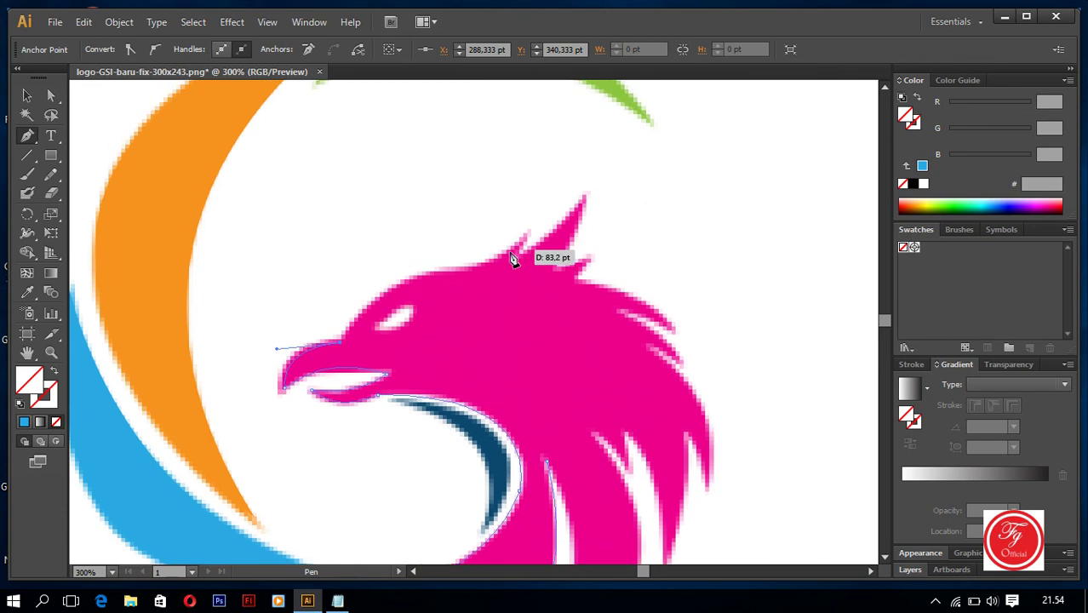
mouse_move(458, 274)
left_mouse_down()
mouse_move(562, 271)
mouse_move(461, 282)
left_mouse_up()
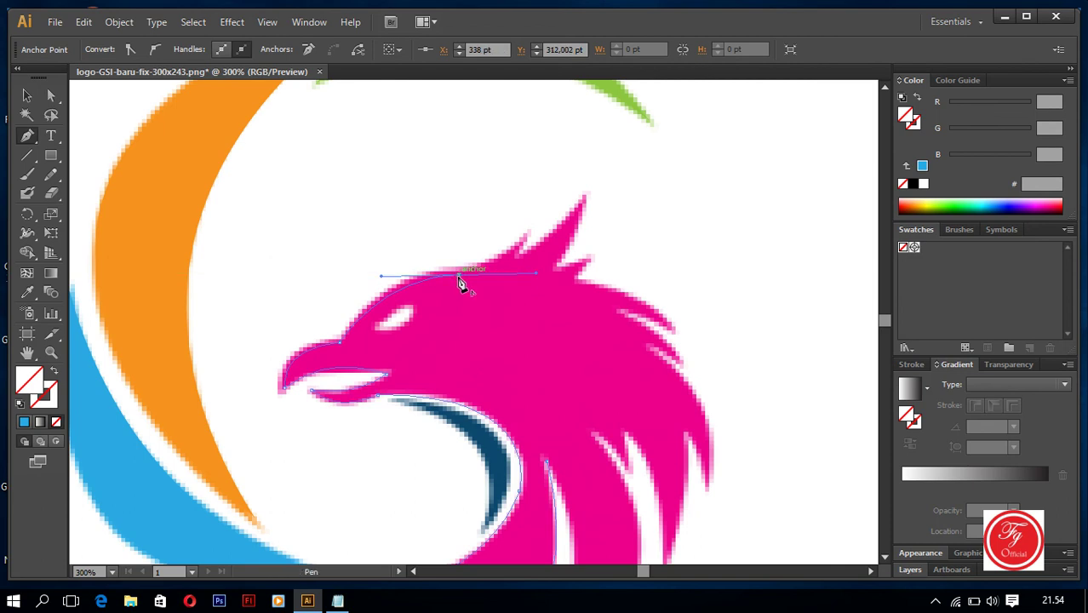
left_click(525, 242)
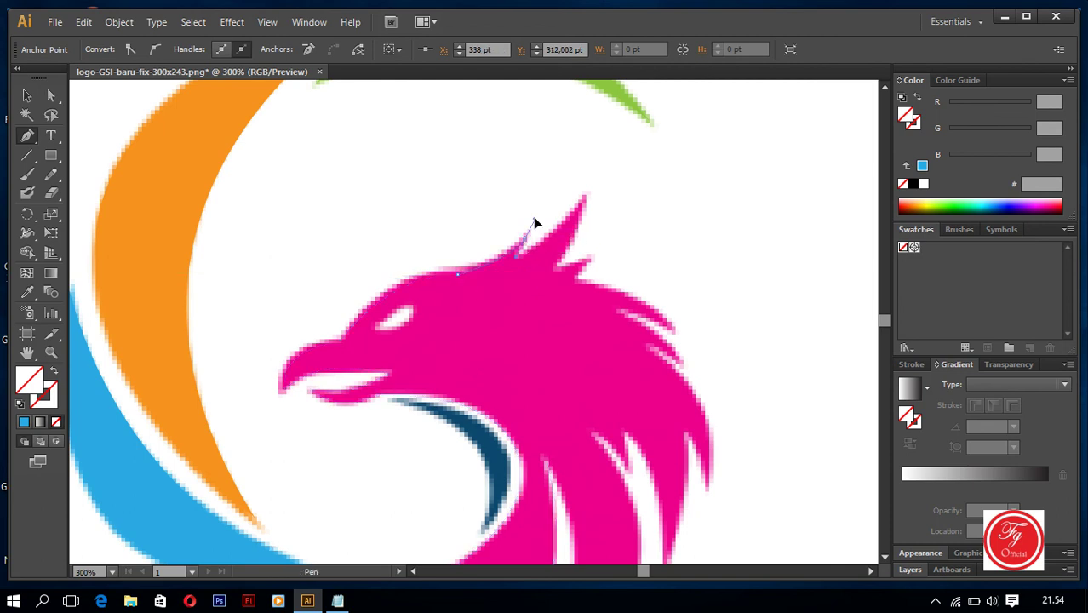
left_click_drag(525, 237, 521, 262)
left_click(522, 262)
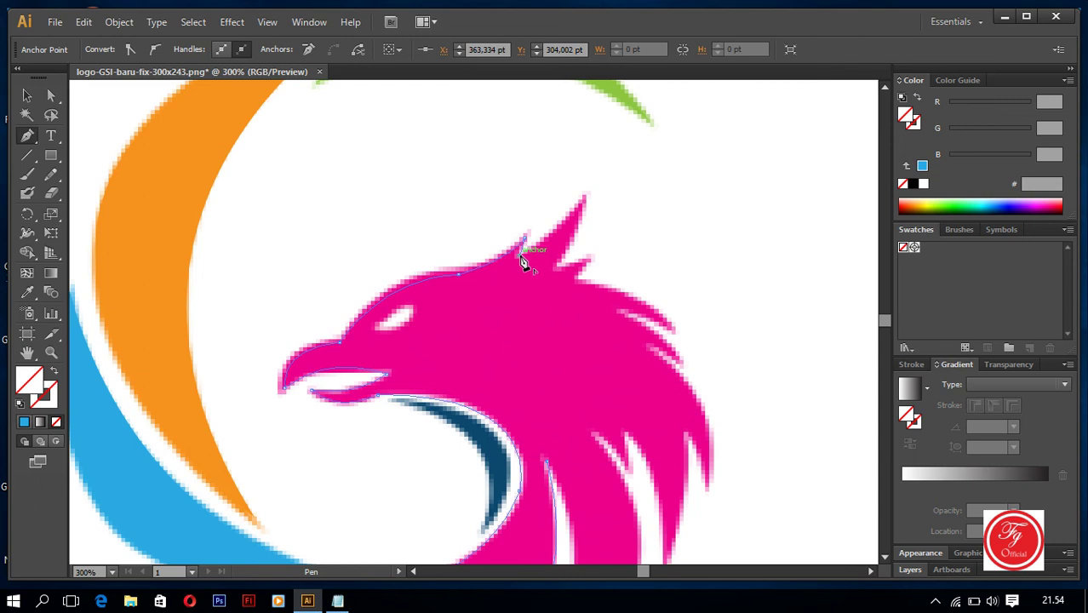
Step: Trace the tall crest spike and the short spike behind it down to the start of the nape
left_click(579, 201)
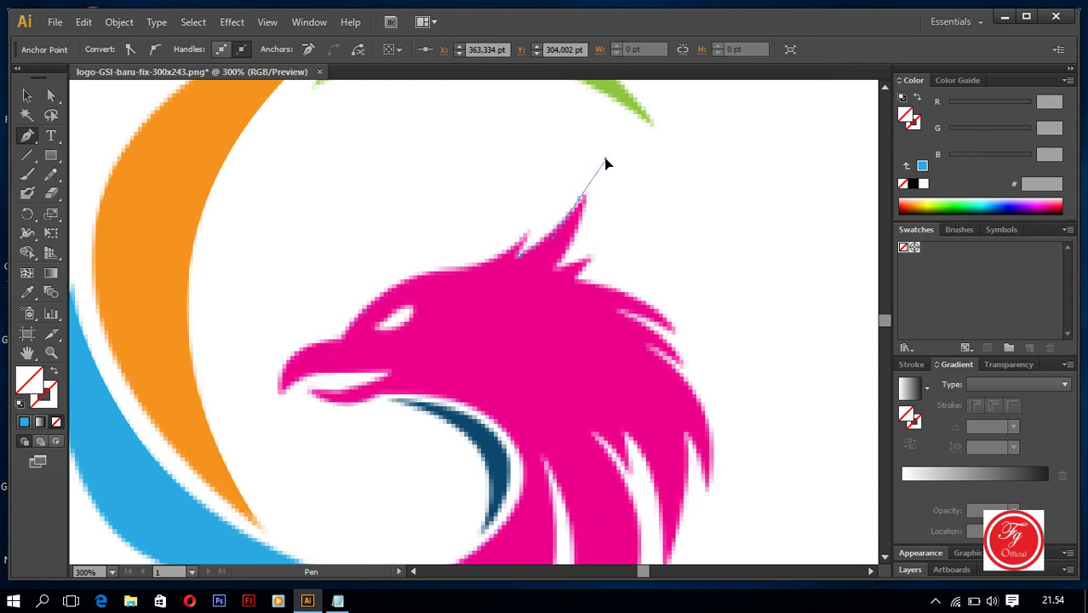
left_click(555, 265)
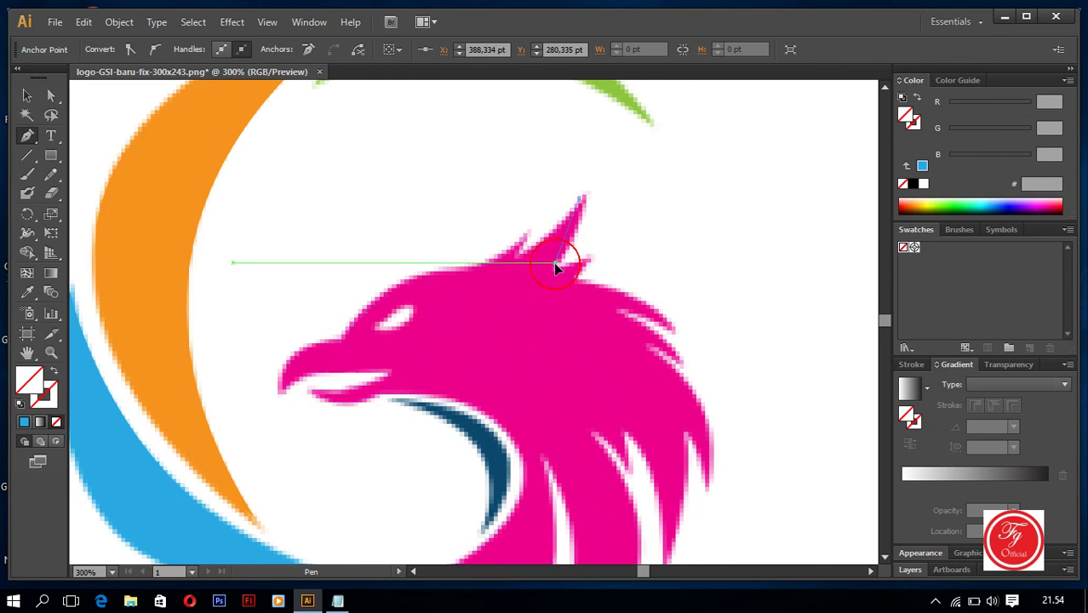
left_click_drag(555, 267, 521, 297)
left_click_drag(556, 263, 589, 267)
left_click_drag(587, 264, 619, 253)
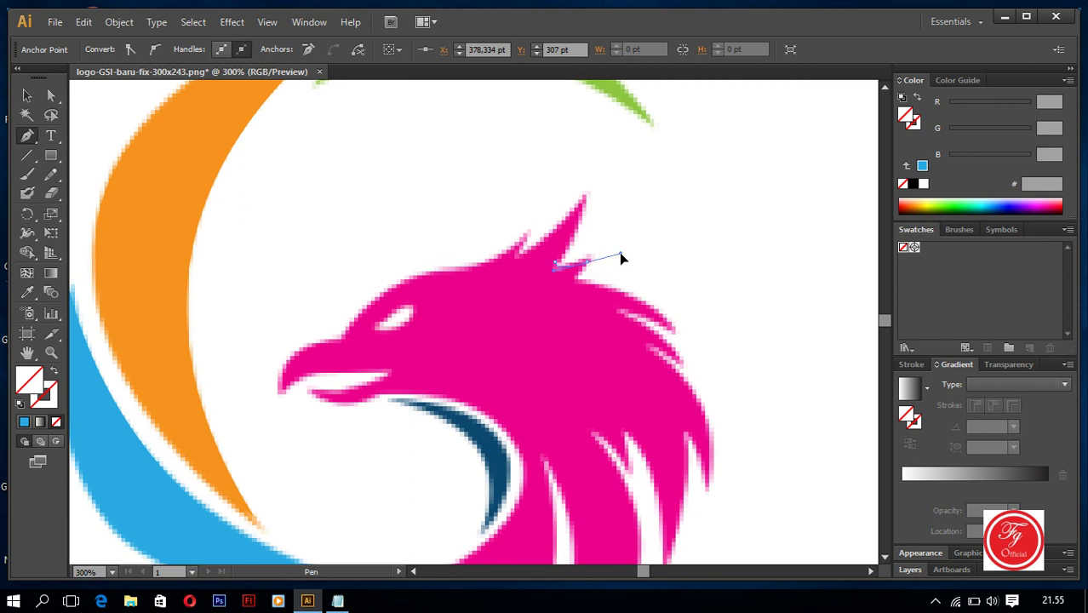
left_click(576, 283)
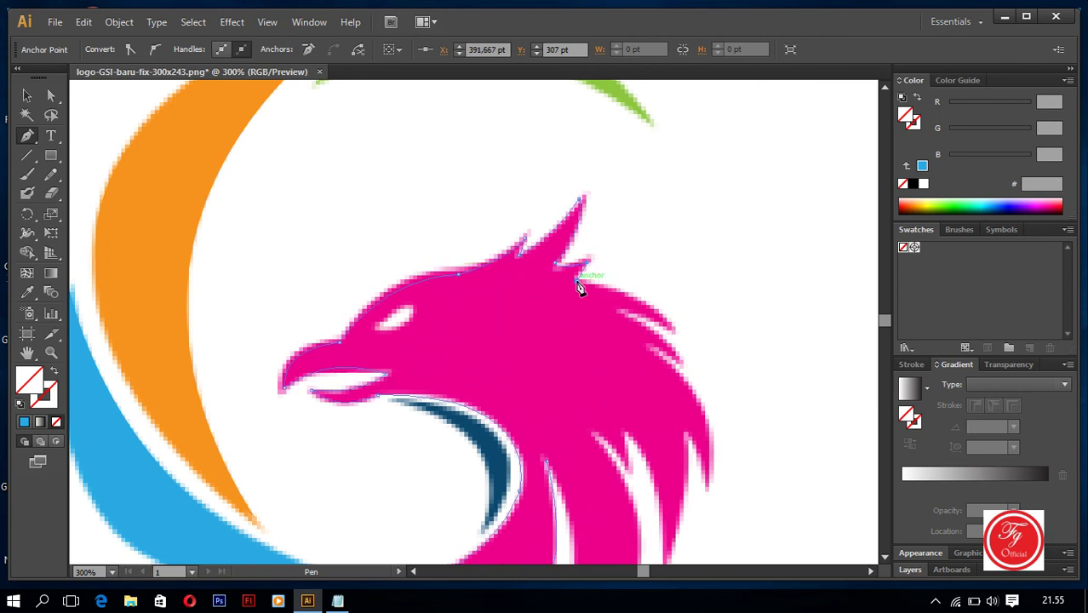
Step: Trace the nape and the two small feathers at the back of the eagle's head
left_click_drag(674, 338, 694, 371)
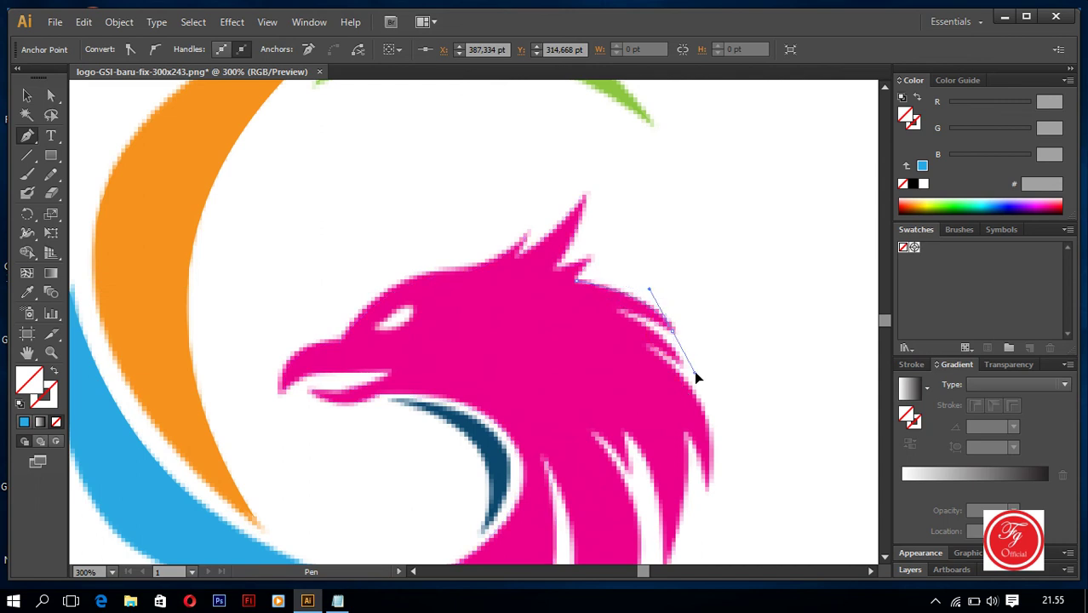
left_click_drag(673, 333, 652, 356)
scroll(714, 388, "down", 4)
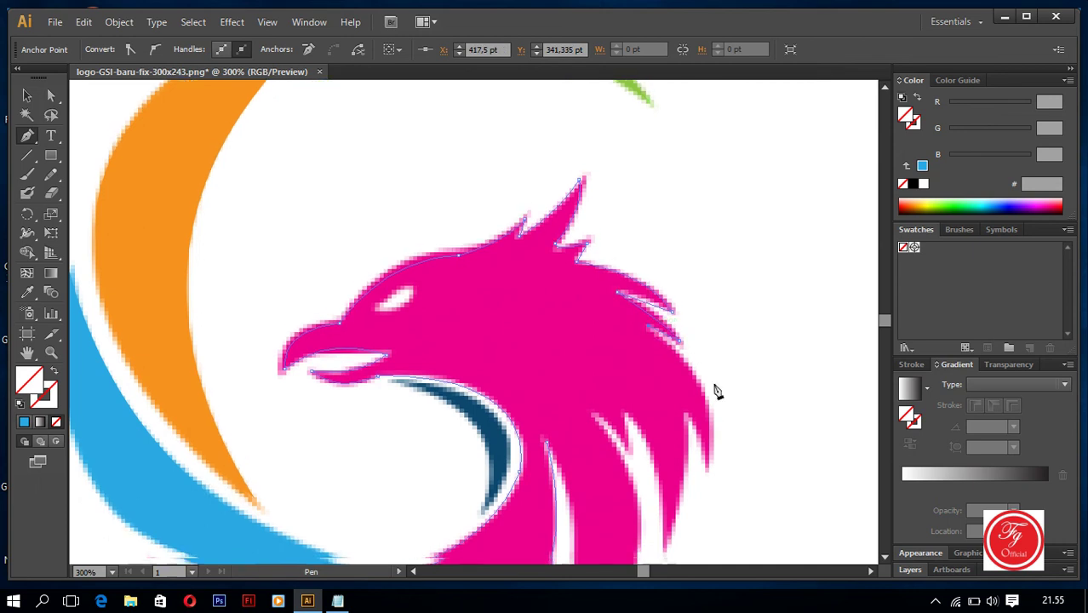
Step: Trace the outermost back feather, the notch beside it and the next feather down to its tip, with corner points
left_click_drag(714, 397, 691, 475)
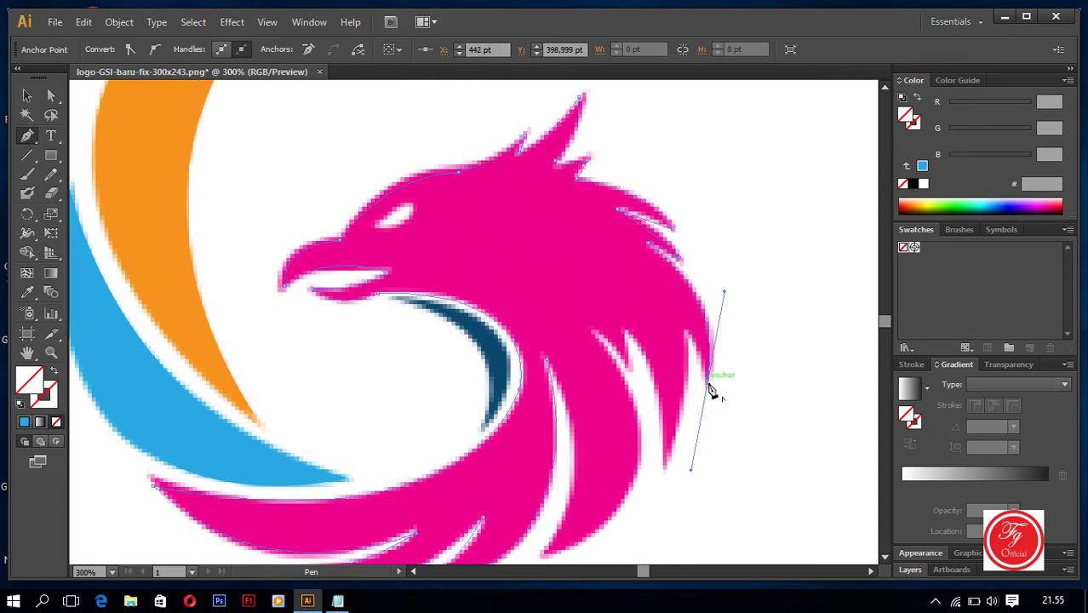
left_click_drag(709, 383, 651, 495)
left_click(685, 333, "ctrl")
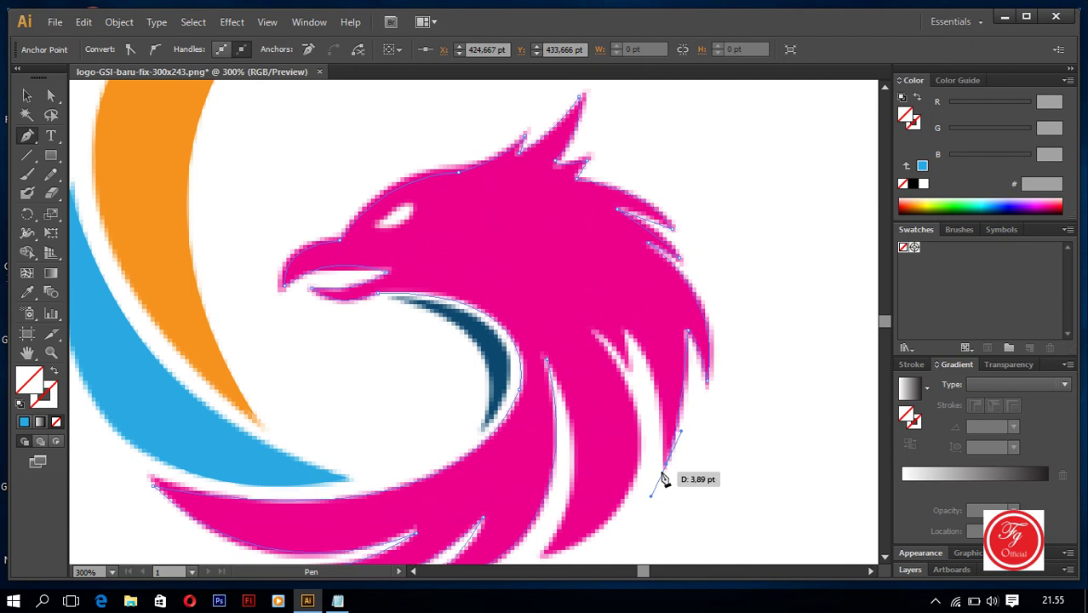
left_click(667, 465)
Step: Trace the small double notch between the back feathers and the broad neck feather's outer edge to its tip, ending in a corner point
left_click_drag(626, 331, 585, 298)
left_click_drag(625, 332, 545, 384)
scroll(644, 449, "down", 2)
scroll(595, 470, "down", 4)
left_click_drag(543, 383, 361, 452)
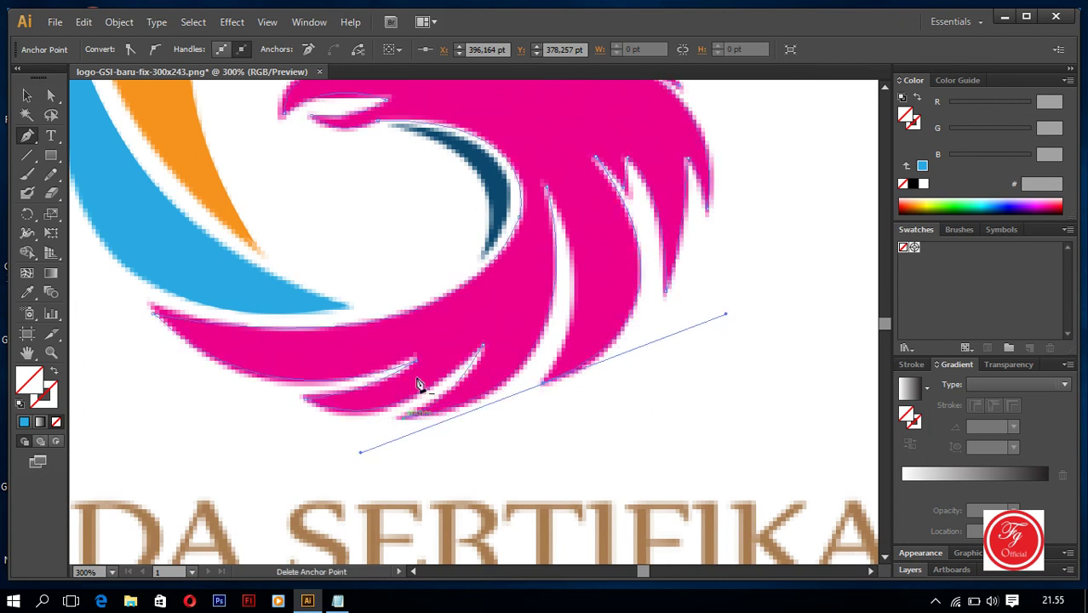
left_click(543, 383)
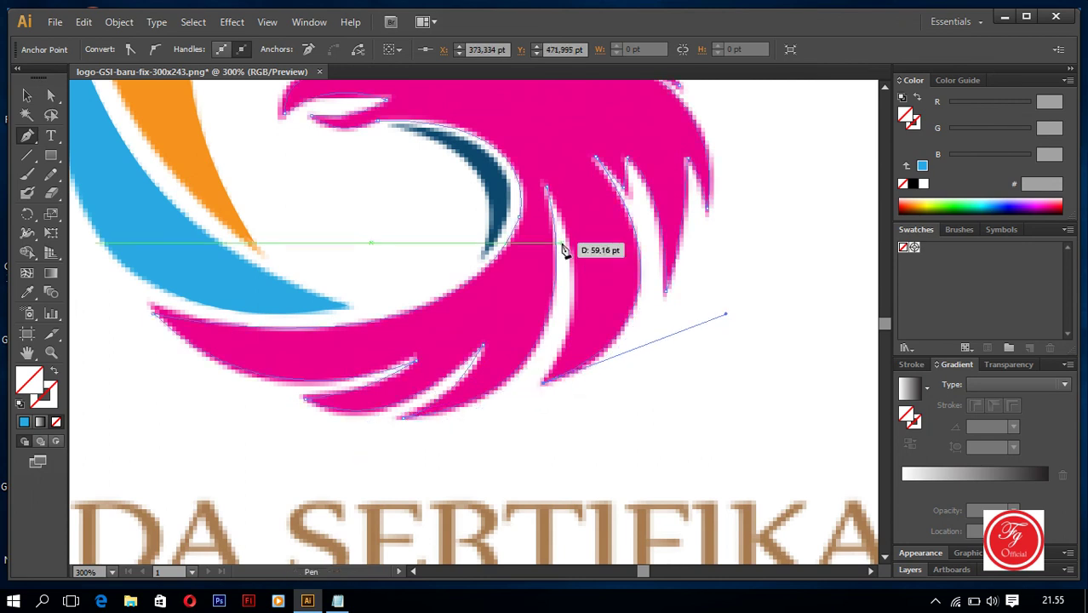
Step: Close the eagle path along the broad feather's inner edge at its starting point
left_click_drag(549, 194, 523, 136)
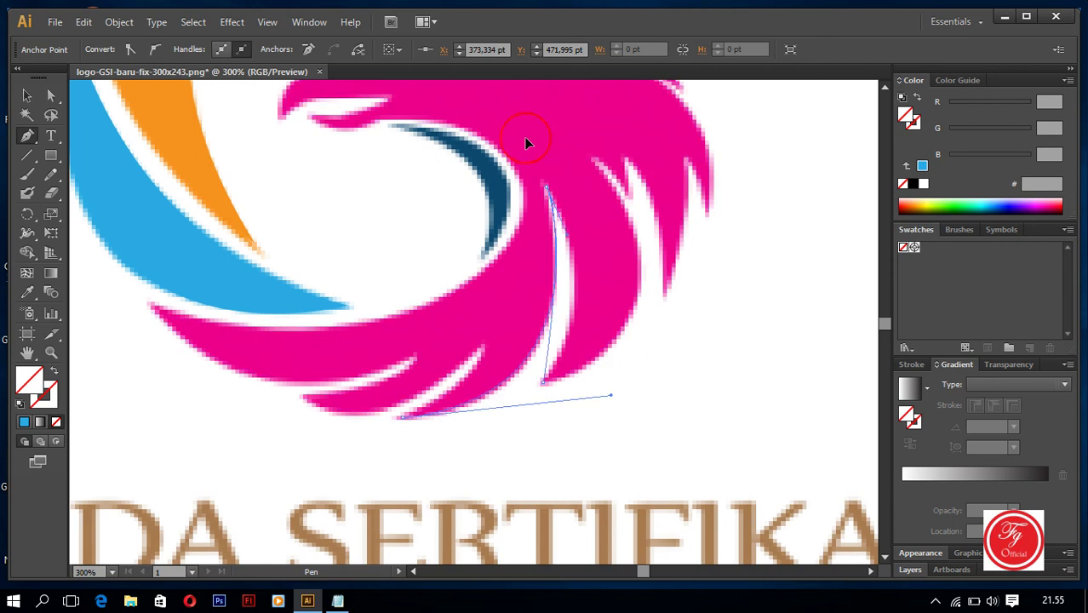
scroll(510, 196, "up", 3)
mouse_move(503, 216)
left_mouse_down()
mouse_move(501, 175)
mouse_move(464, 180)
mouse_move(482, 222)
left_mouse_up()
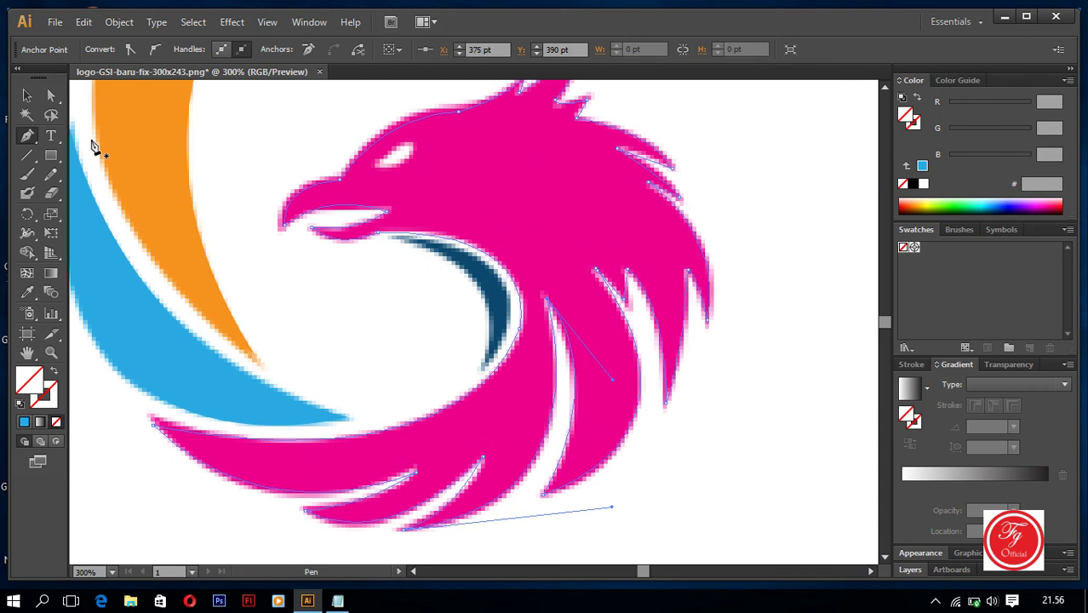
Step: Fill the closed eagle path with the magenta sampled from the logo (EC008B)
left_click(27, 95)
left_click(644, 139)
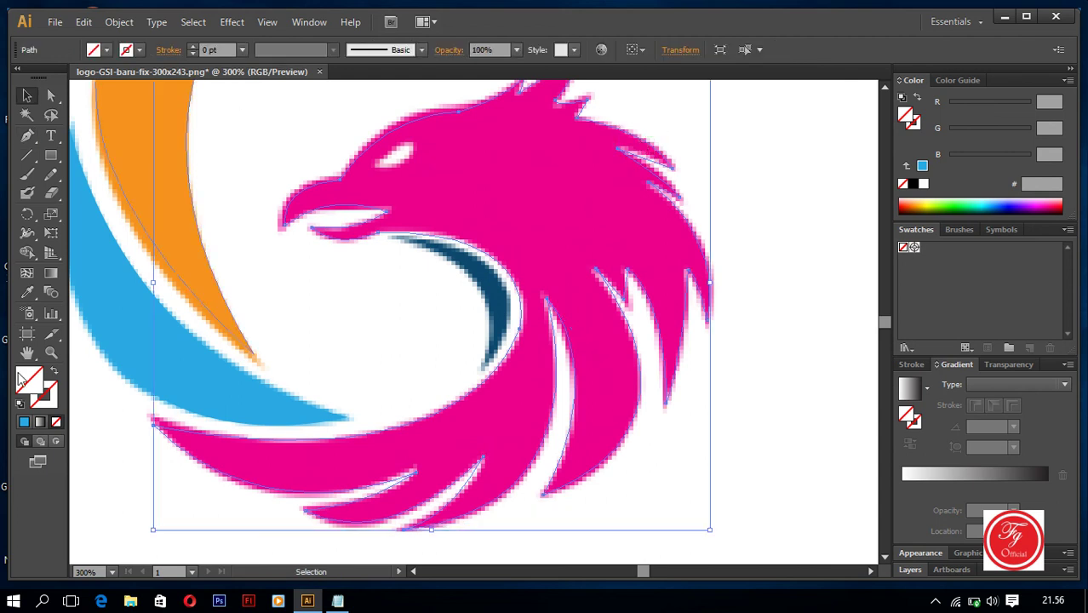
left_click(26, 292)
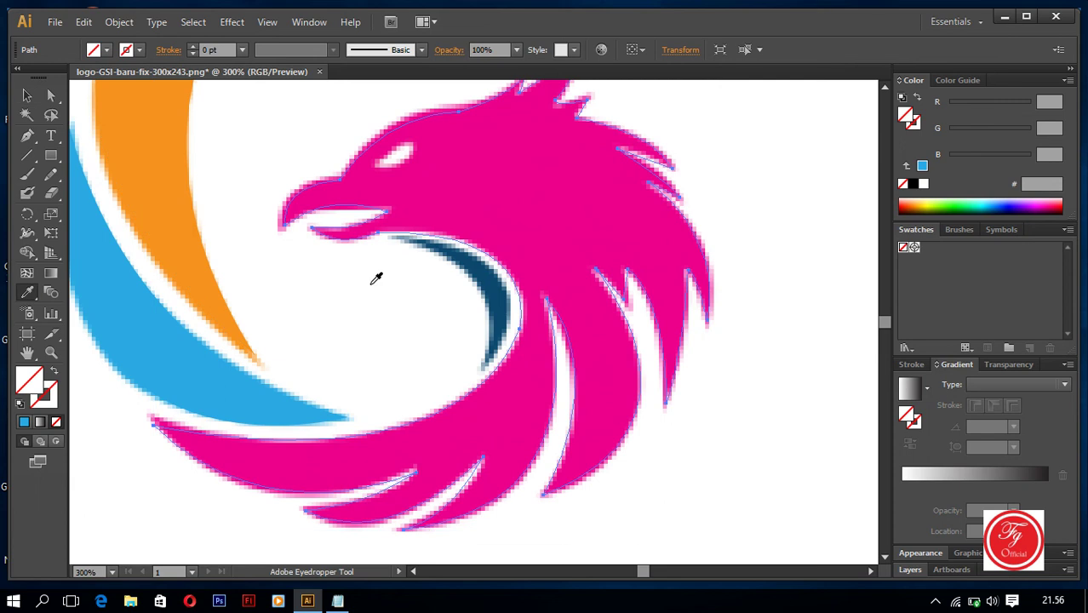
left_click(538, 213)
left_click(27, 95)
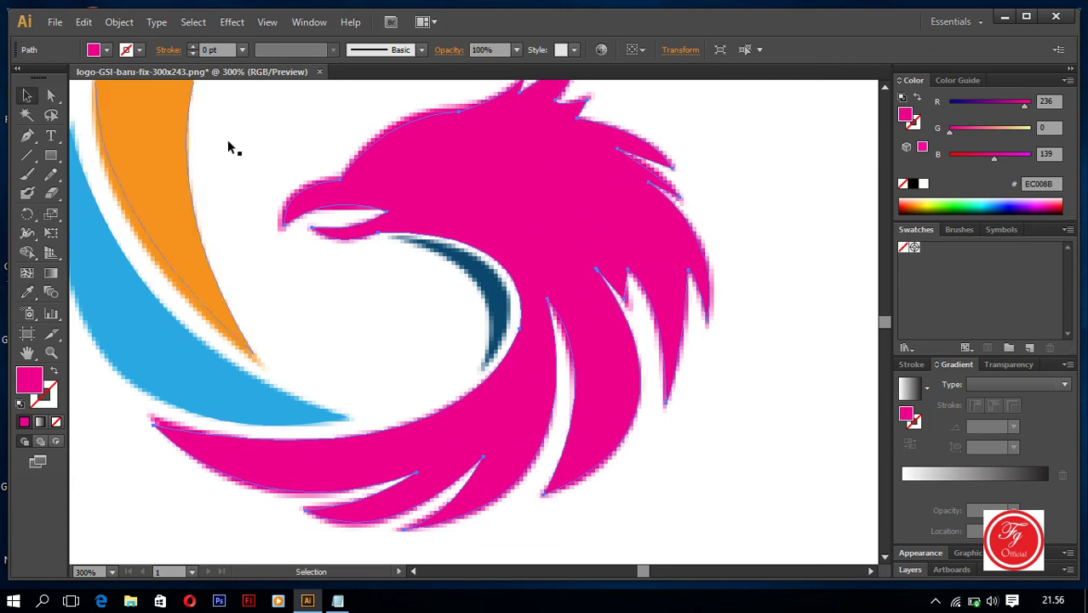
Step: Trace the dark blue crescent's inner edge with one Pen tool curve between its tips, ending in a corner point, and set the fill to none
key("ctrl+plus")
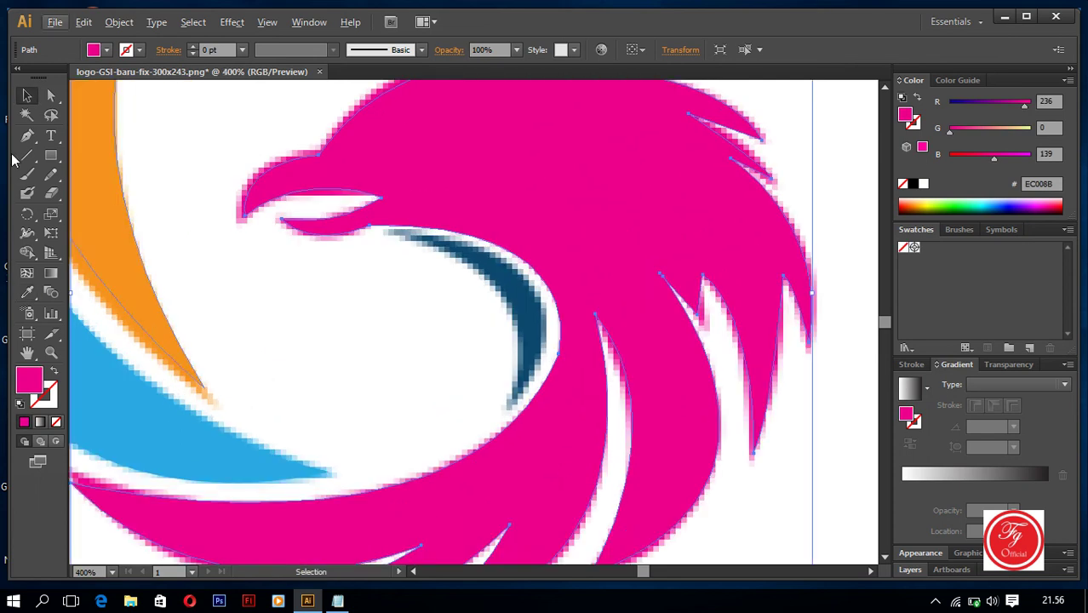
key("p")
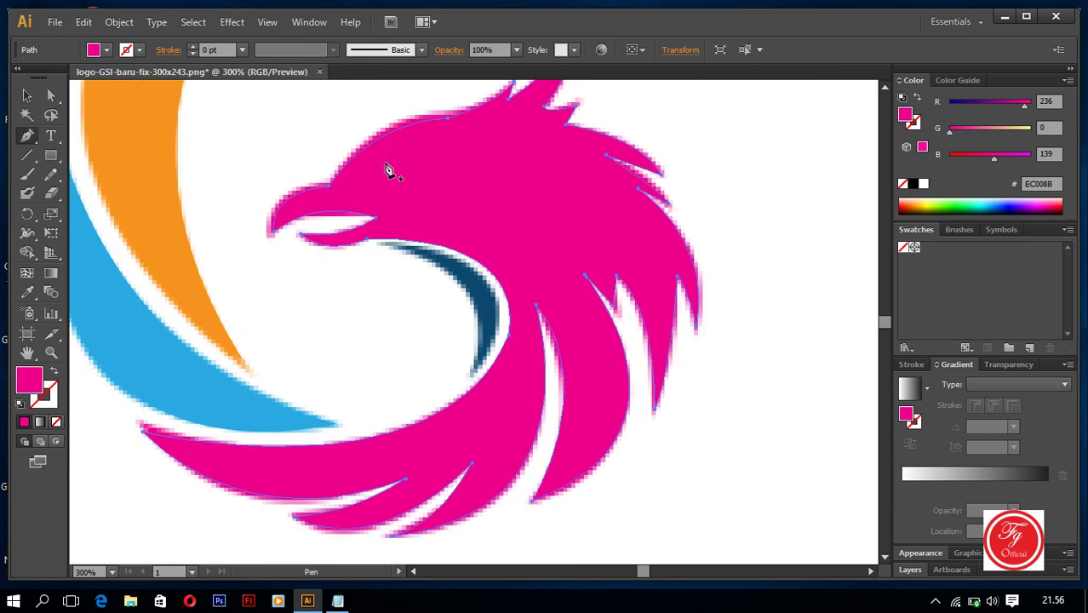
left_click(392, 247)
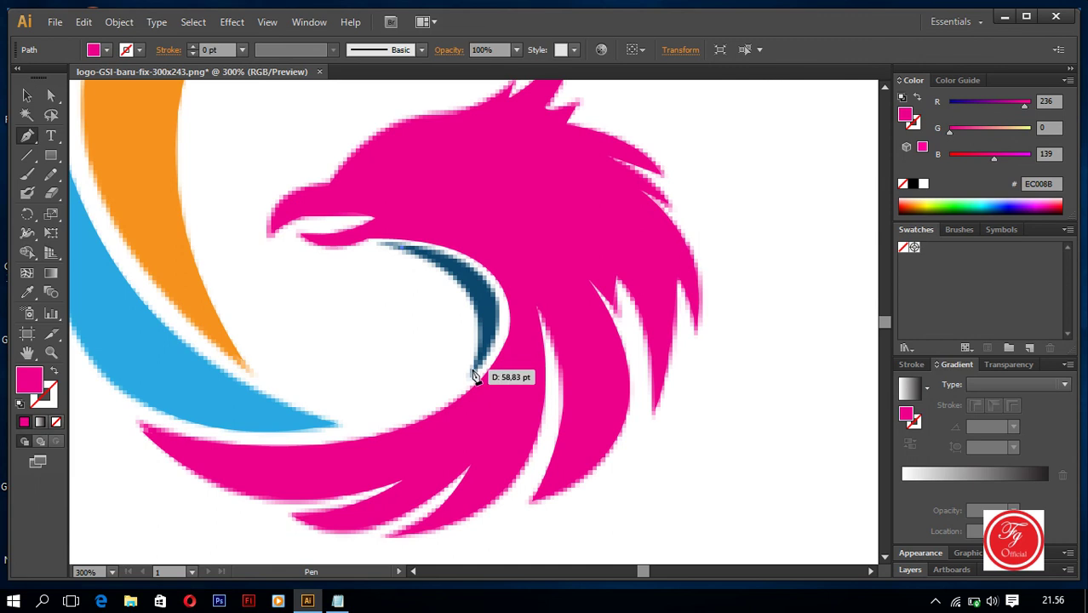
left_click_drag(473, 372, 439, 473)
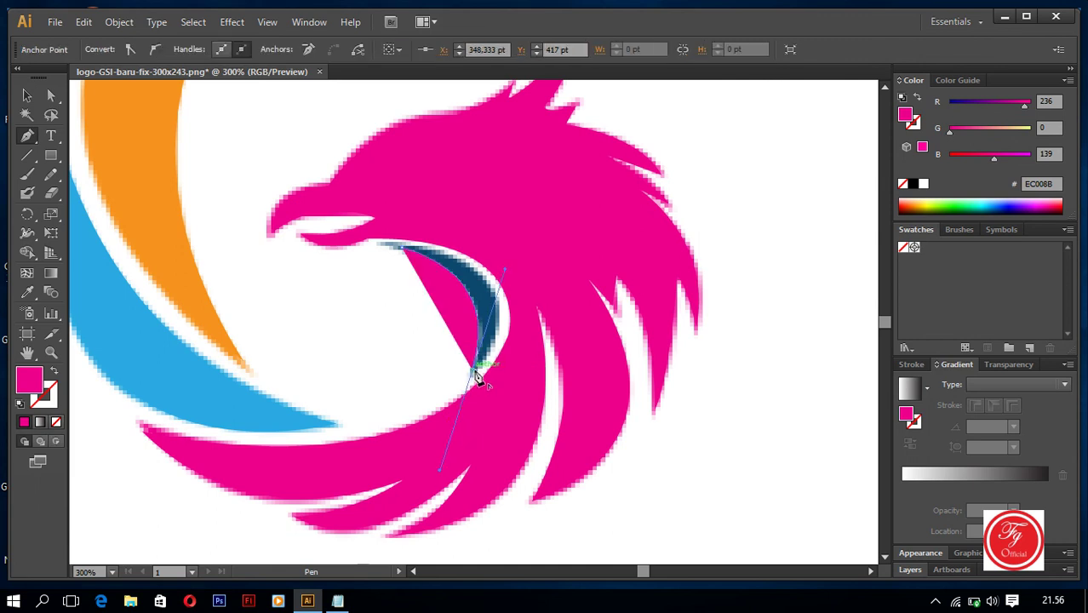
left_click(475, 374)
left_click(910, 247)
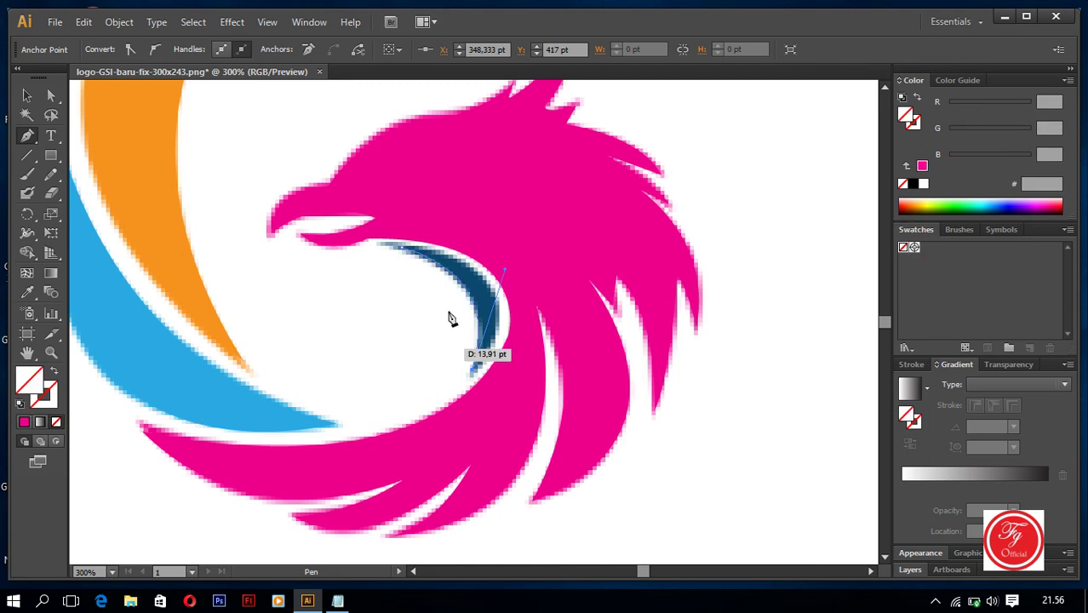
Step: Close the dark blue neck crescent's path along its outer edge and fill it with the dark blue sampled from the logo (0C486E)
left_click(401, 252)
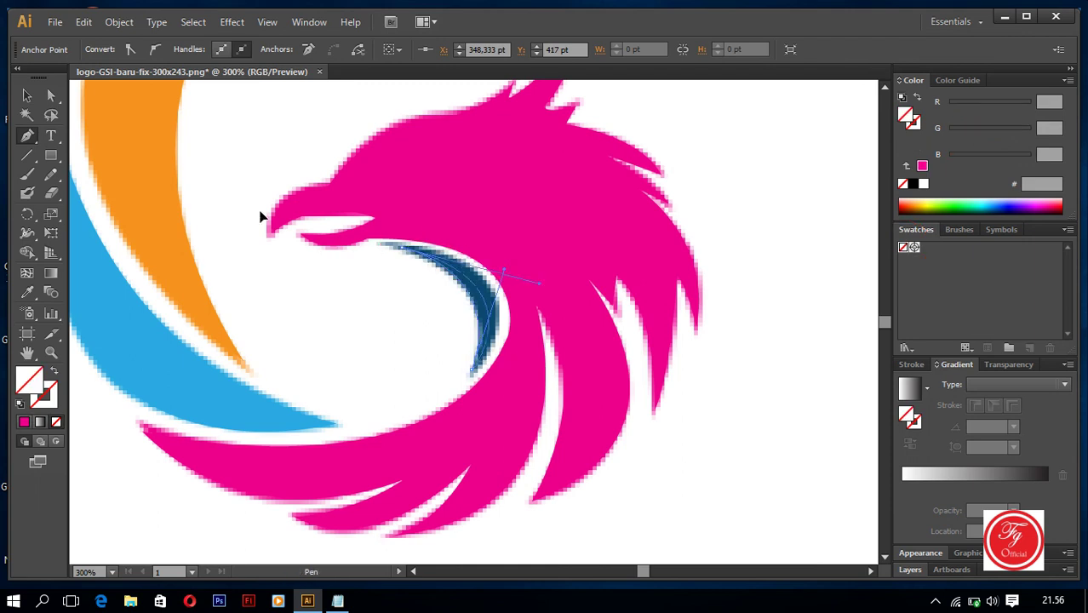
left_click_drag(261, 217, 245, 234)
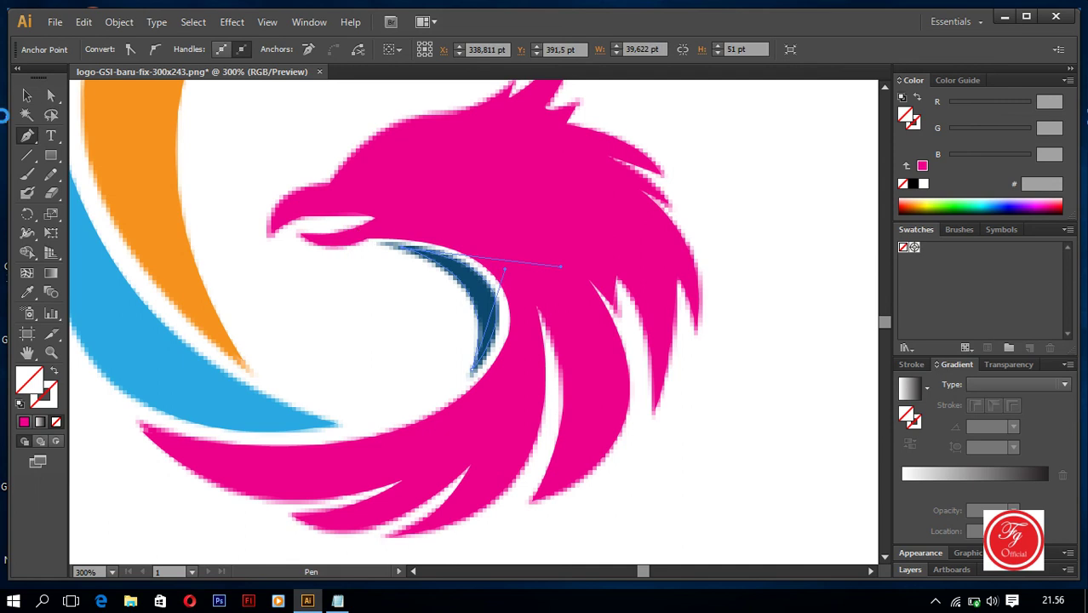
key("i")
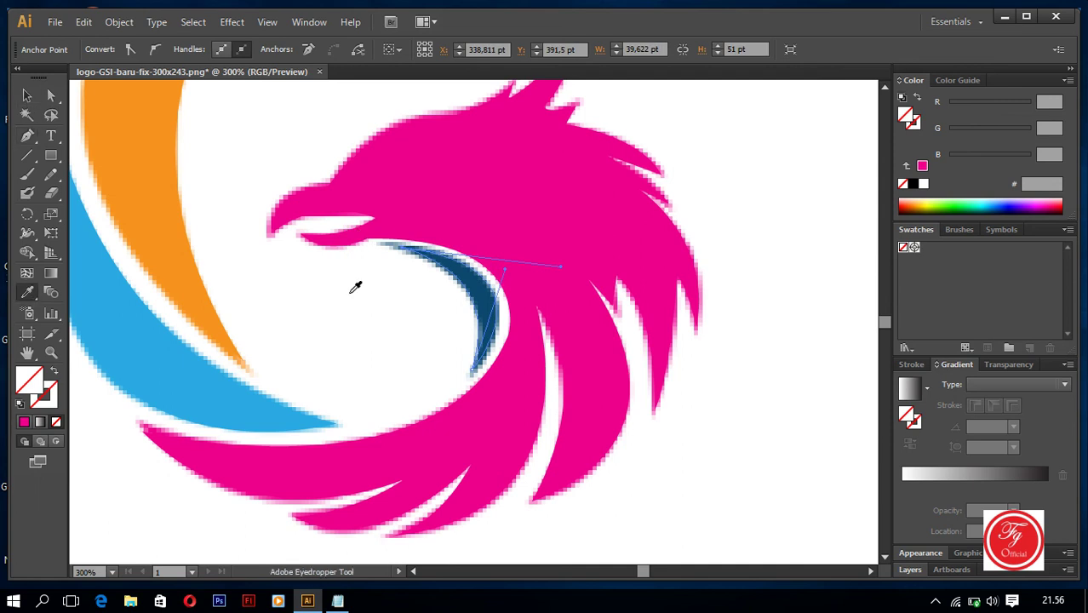
left_click(479, 288)
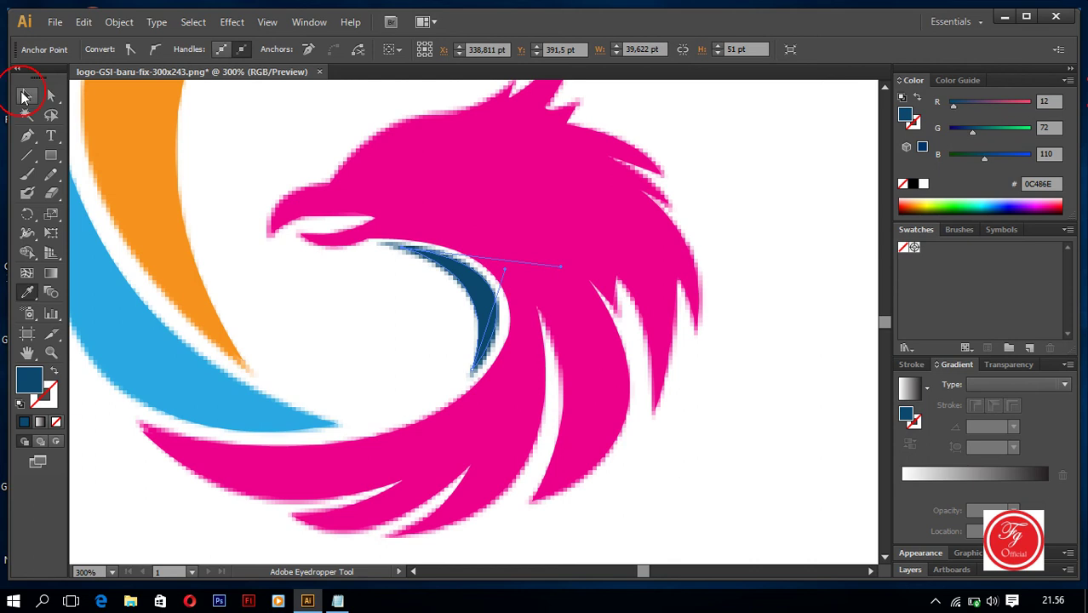
Step: Move the source logo image to the right, out from under the traced shapes
left_click(26, 96)
key("ctrl+1")
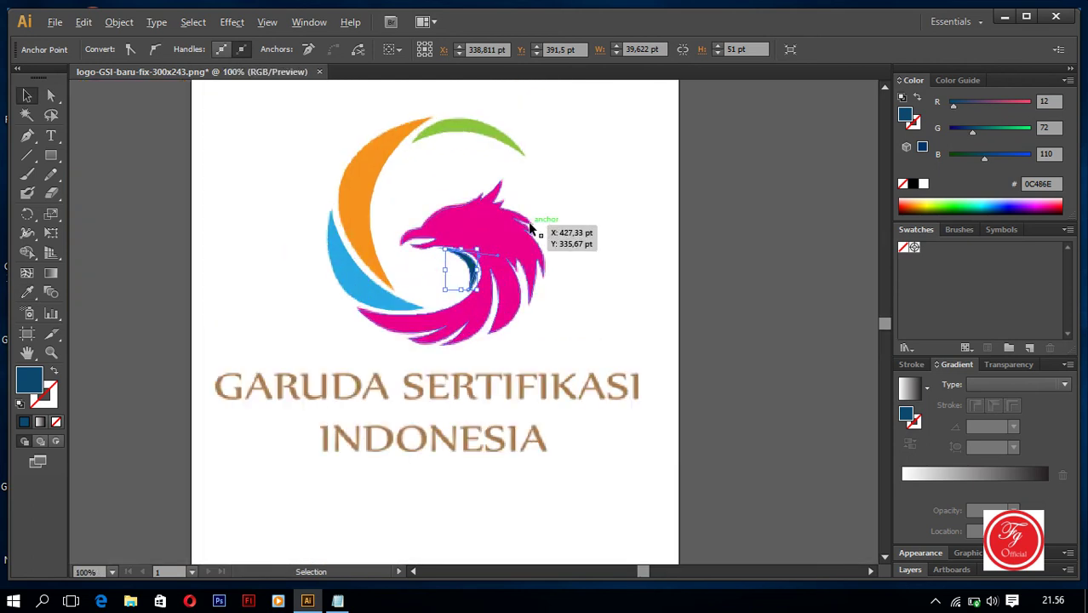
left_click(529, 228)
scroll(748, 306, "up", 2)
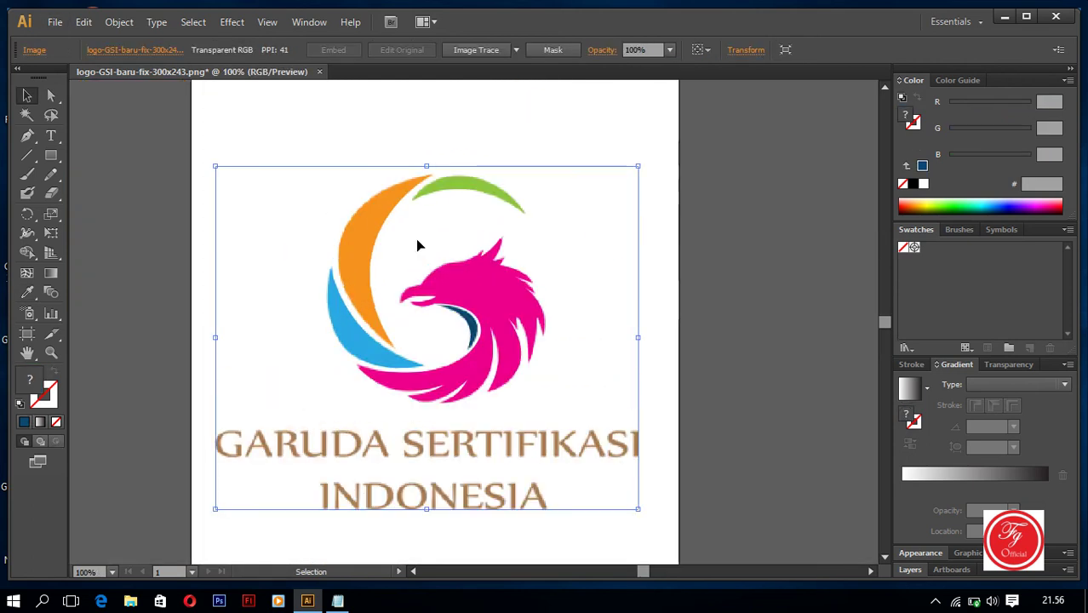
left_click_drag(410, 240, 661, 220)
Step: Move the traced shapes to the left so they stand side by side with the source logo image
left_click_drag(248, 127, 568, 451)
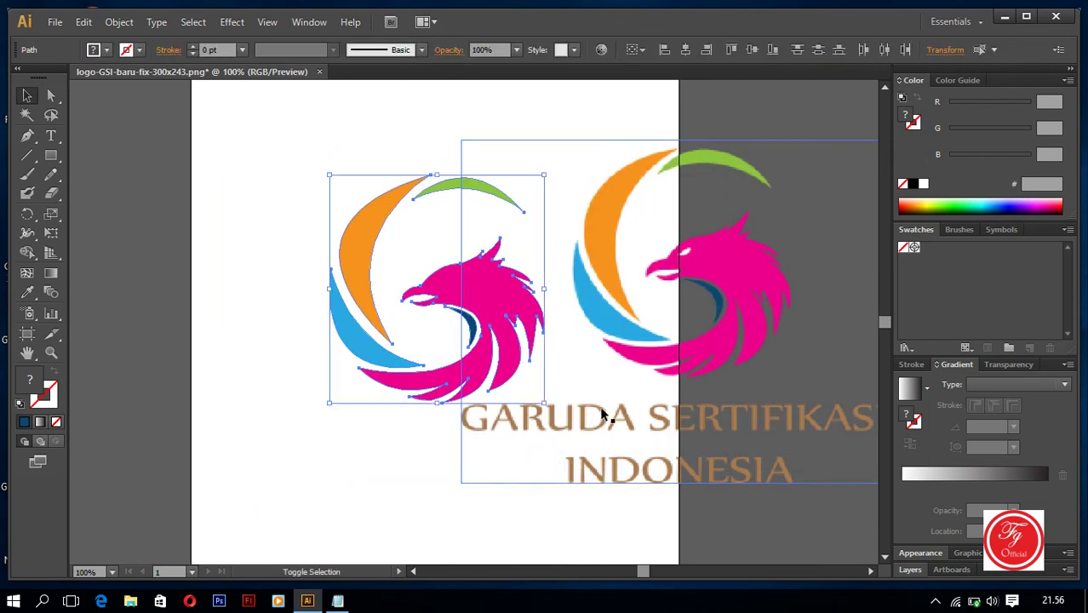
left_click(603, 414, "shift")
left_click_drag(355, 279, 257, 274)
left_click(596, 294, "shift")
left_click_drag(596, 294, 578, 290)
left_click(388, 464)
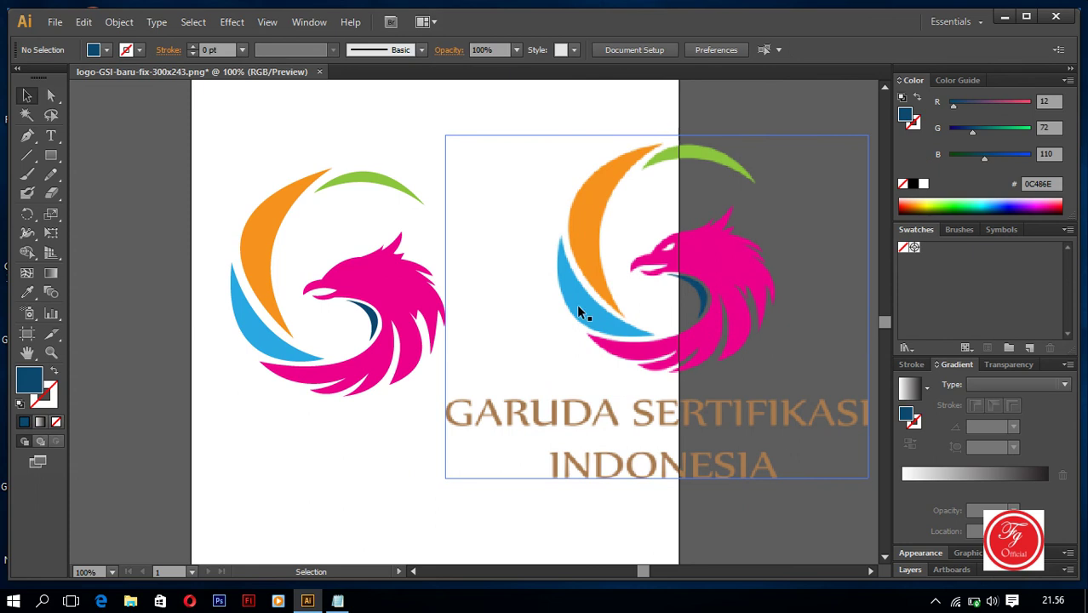
Step: Scale the source logo image down proportionally and place it just to the right of the traced emblem
left_click(796, 419)
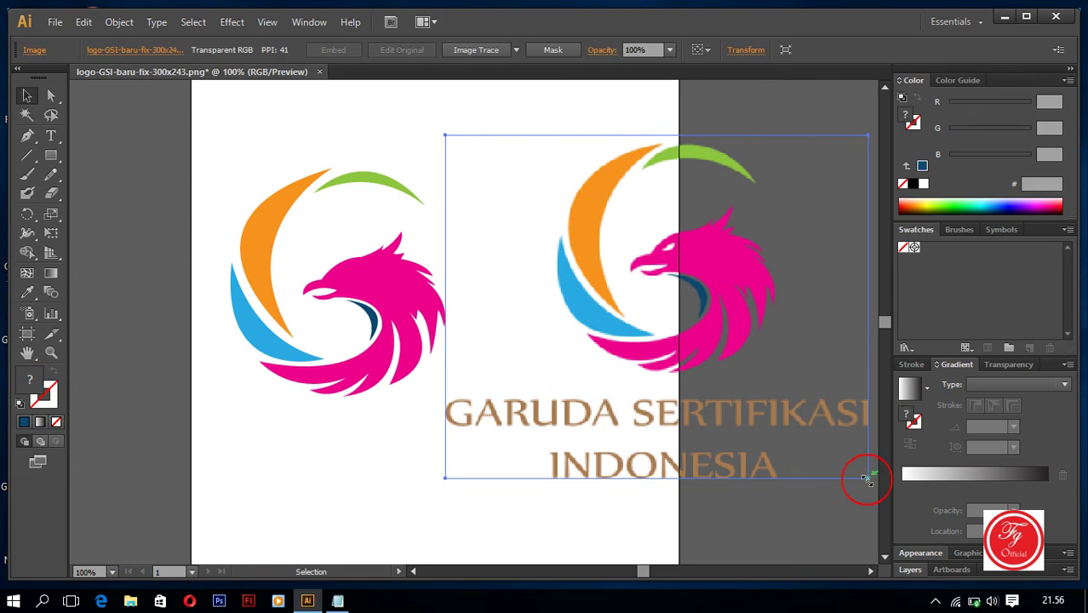
left_click_drag(866, 479, 767, 395)
left_click_drag(660, 274, 641, 340)
left_click_drag(741, 461, 679, 405)
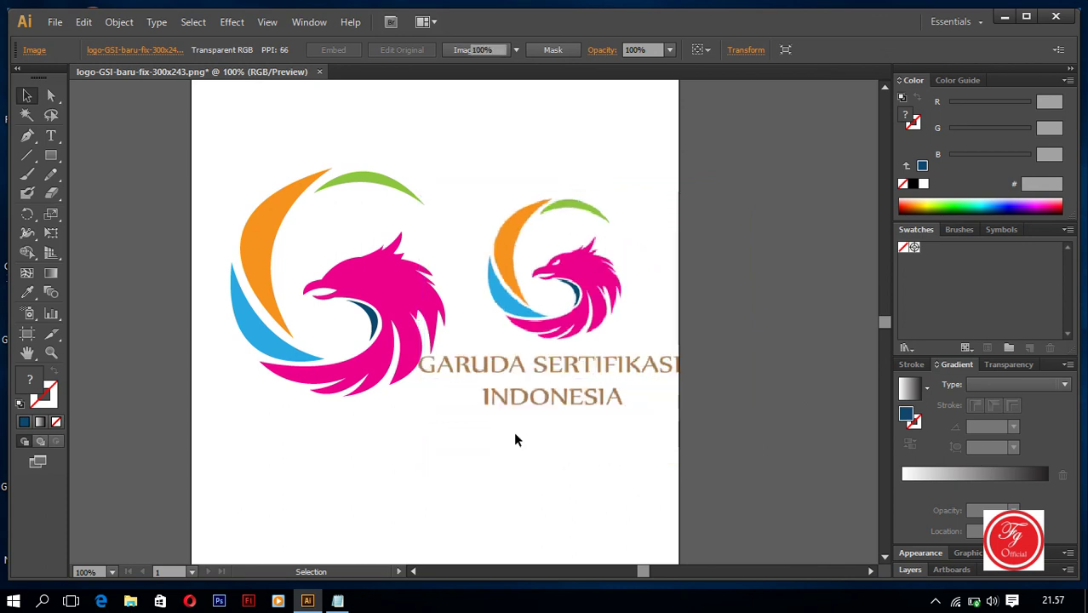
left_click(514, 431)
left_click_drag(513, 353, 522, 377)
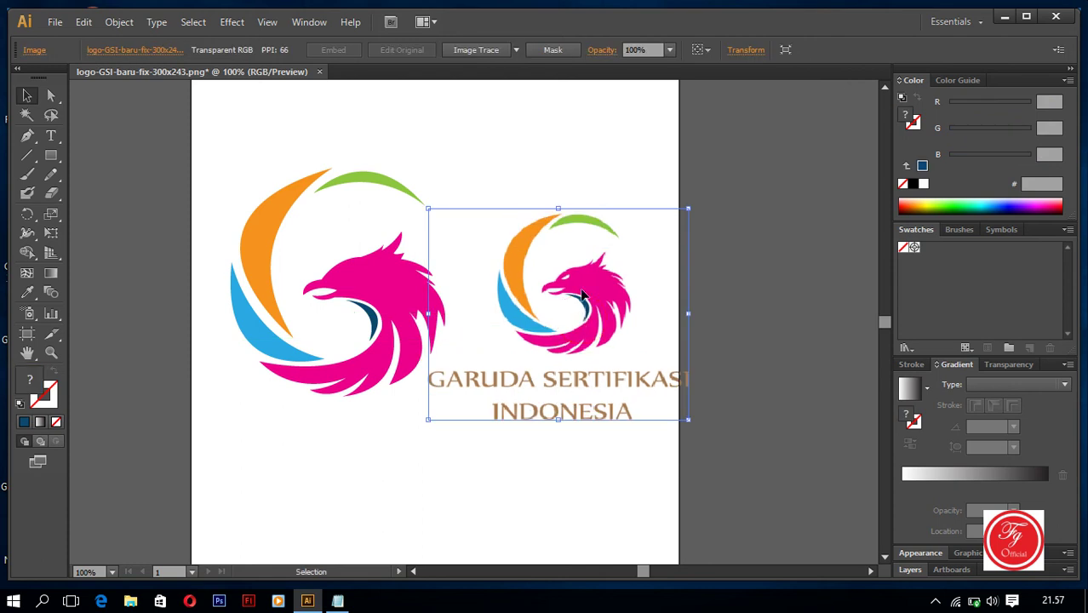
scroll(570, 292, "up", 1)
scroll(571, 292, "down", 1)
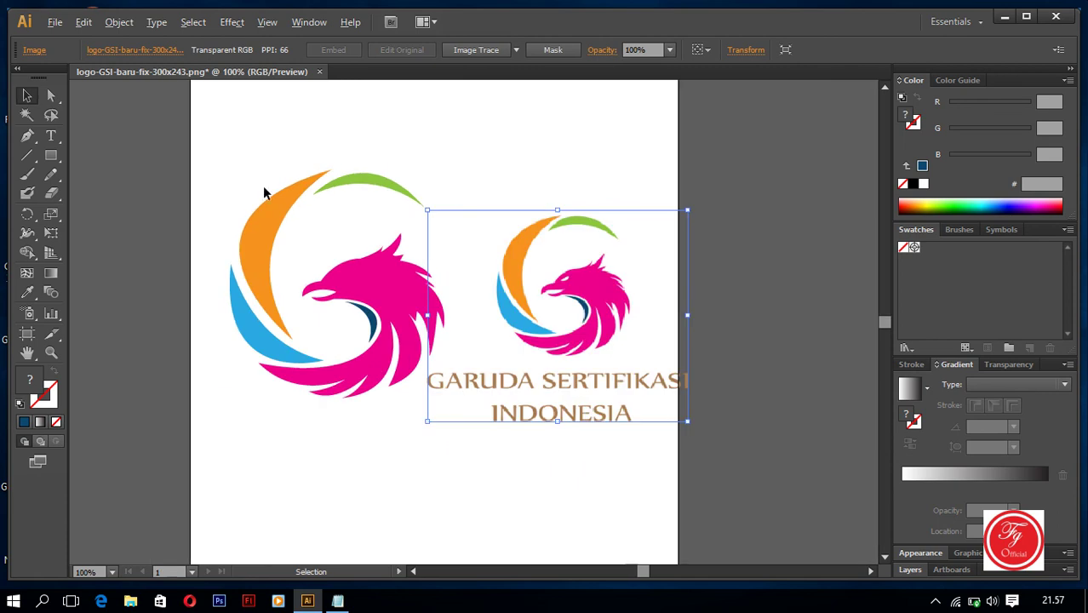
left_click(621, 484)
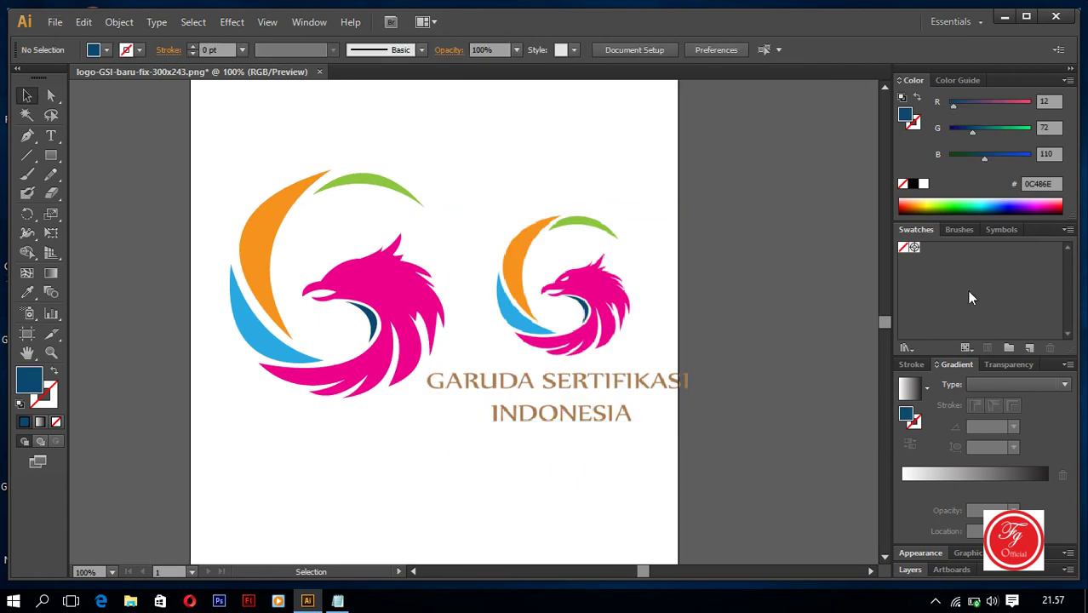
Step: Group all the traced crescents and the eagle into one object
left_click(367, 182)
left_click(220, 150)
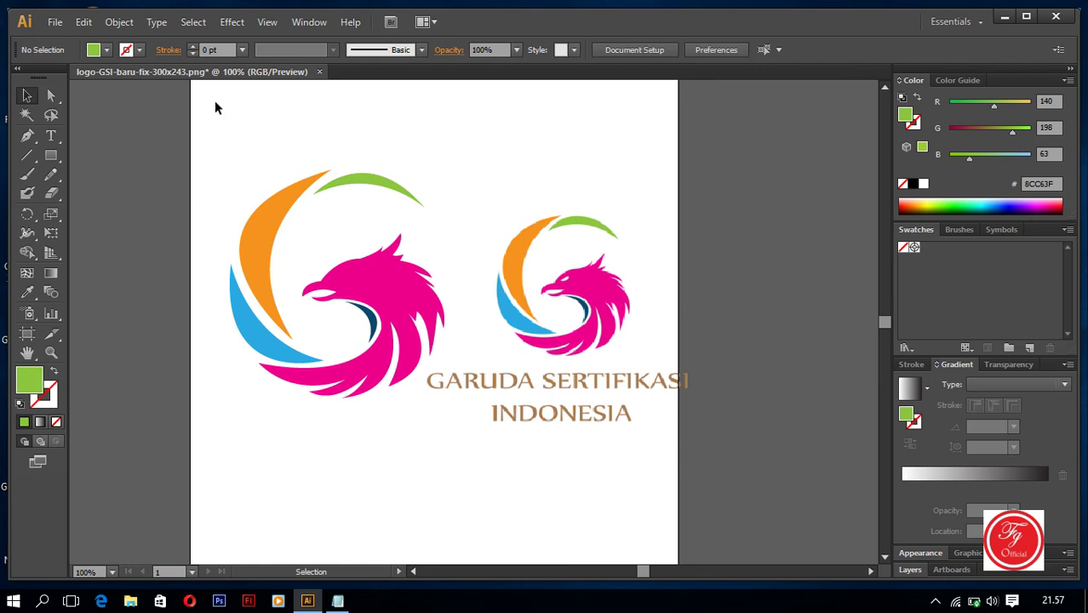
left_click_drag(175, 102, 396, 446)
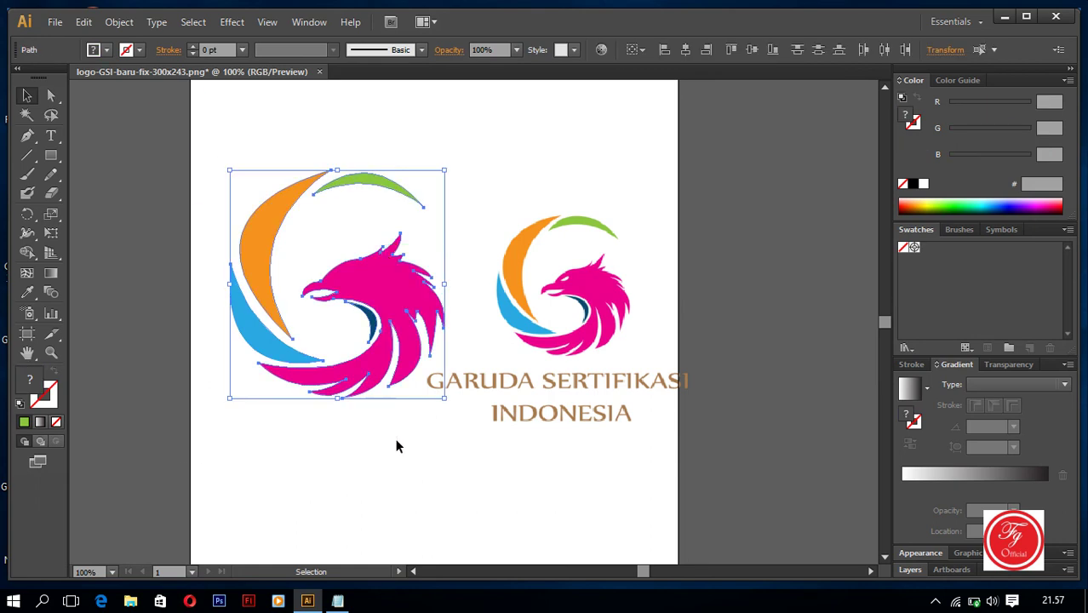
right_click(382, 269)
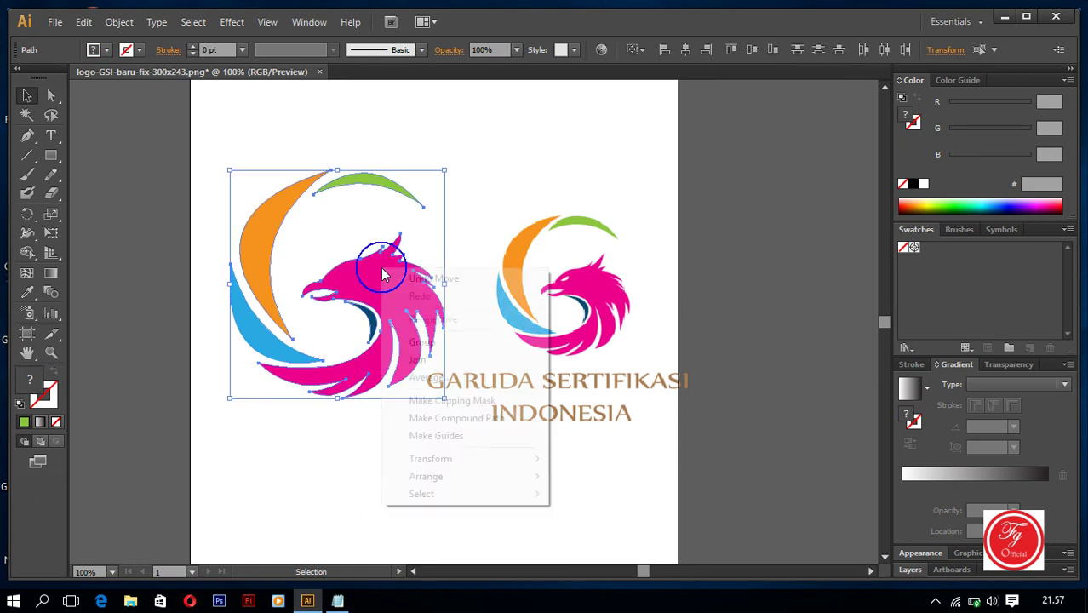
left_click(439, 343)
left_click(490, 170)
Step: Scale the grouped emblem down proportionally so it stands clear of the source image
left_click(427, 268)
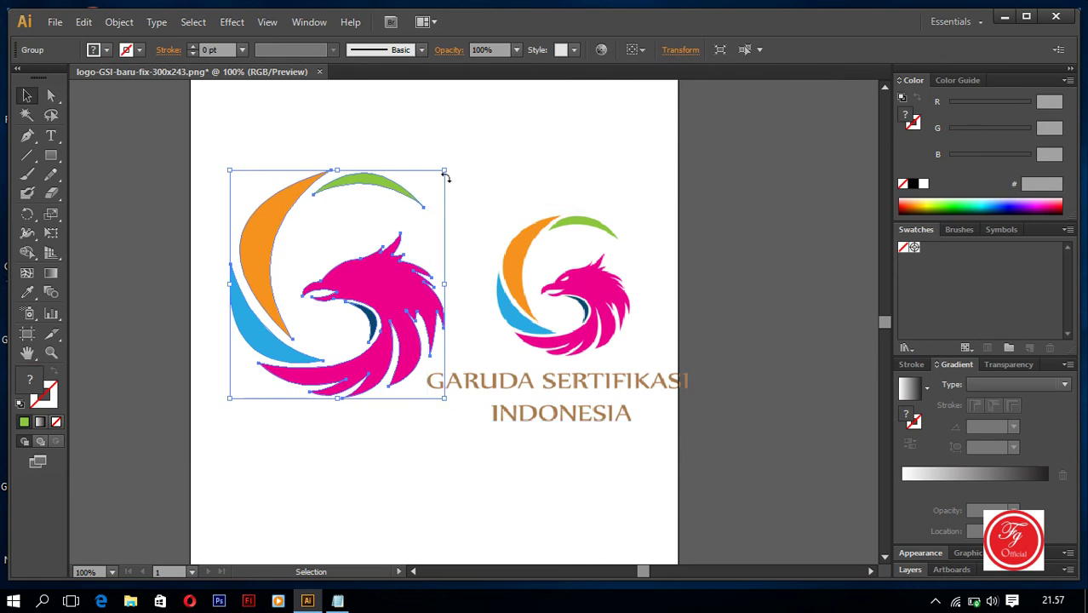
left_click_drag(444, 170, 400, 215)
left_click(362, 316)
left_click(475, 260)
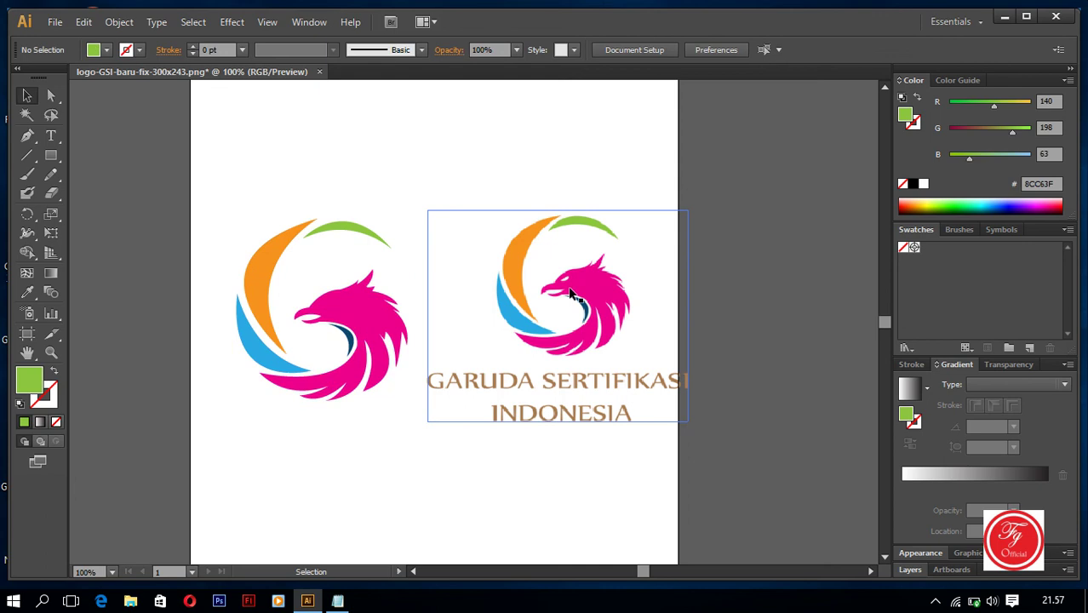
Step: Move the emblem group and the source image together to the left so both fit within the artboard
left_click_drag(177, 139, 651, 422)
left_click(620, 389)
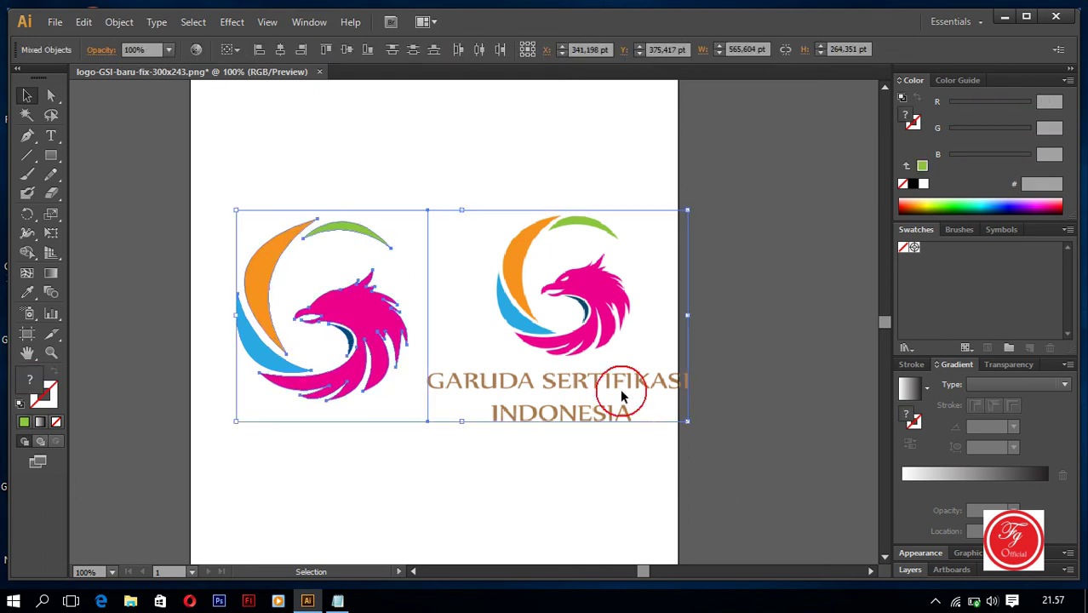
left_click_drag(619, 388, 592, 388)
left_click(584, 179)
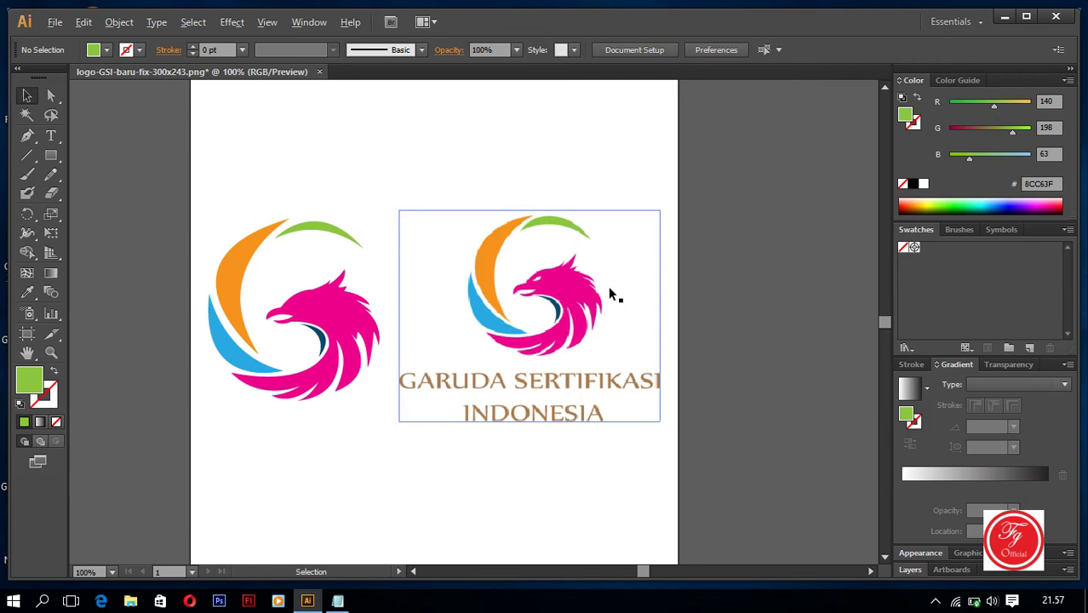
Step: Compare the eagle's edges in the pixelated source image and in the vector tracing at high magnification
scroll(607, 285, "up", 5)
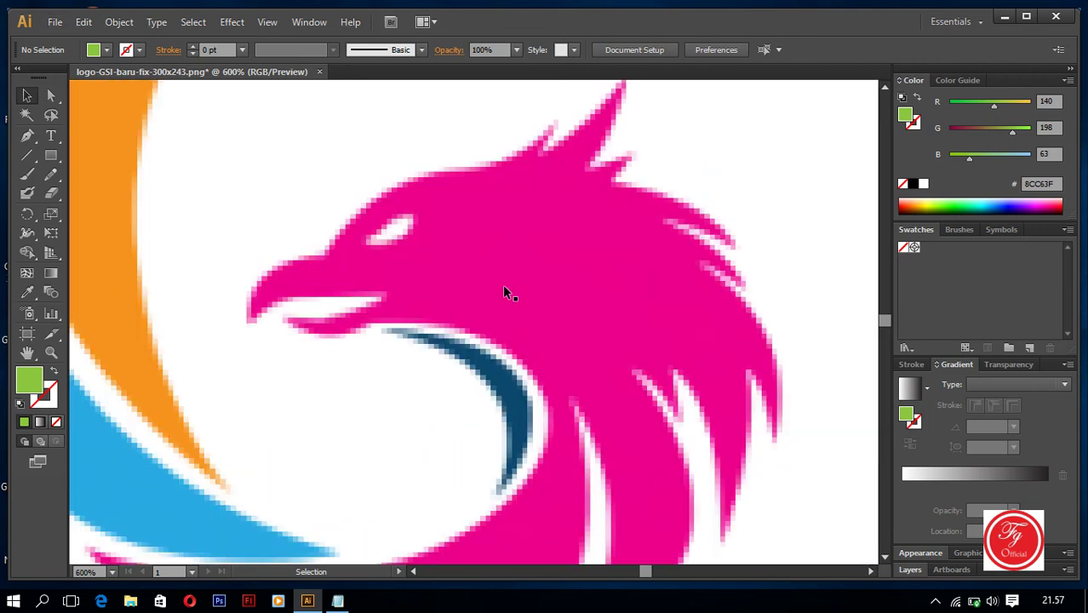
scroll(559, 292, "up", 2)
scroll(807, 294, "down", 7)
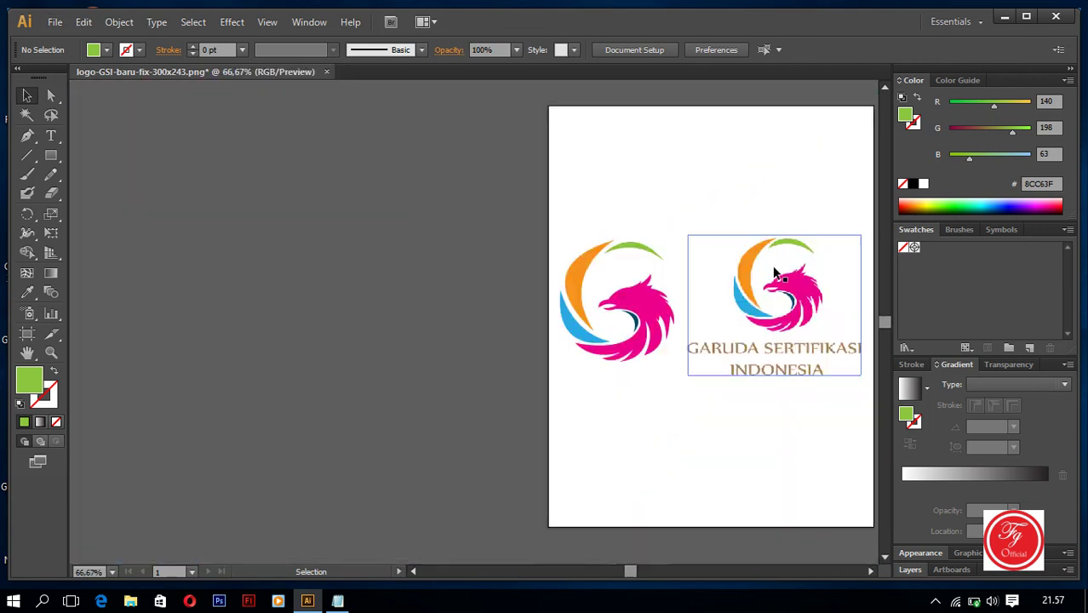
scroll(749, 277, "down", 1)
scroll(717, 281, "up", 7)
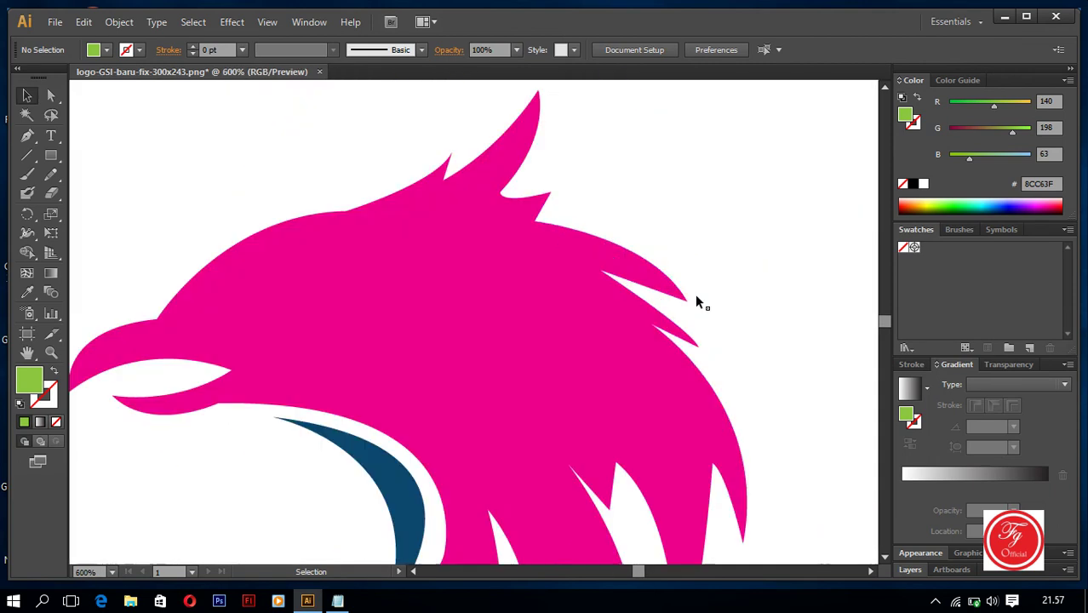
scroll(647, 289, "up", 3)
scroll(594, 276, "down", 2)
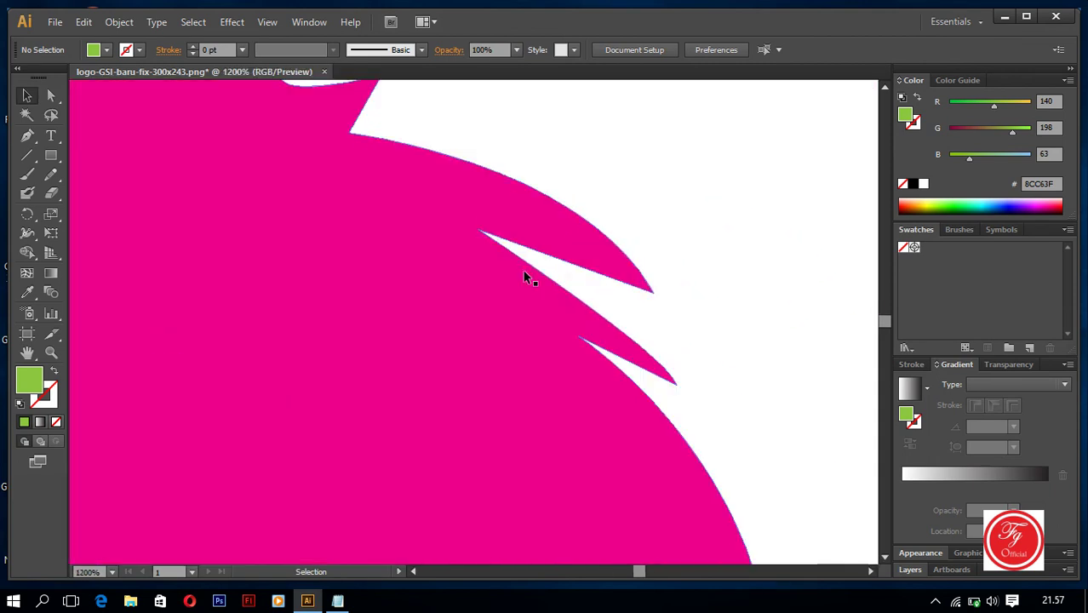
scroll(524, 277, "down", 8)
scroll(510, 262, "up", 2)
scroll(462, 259, "down", 1)
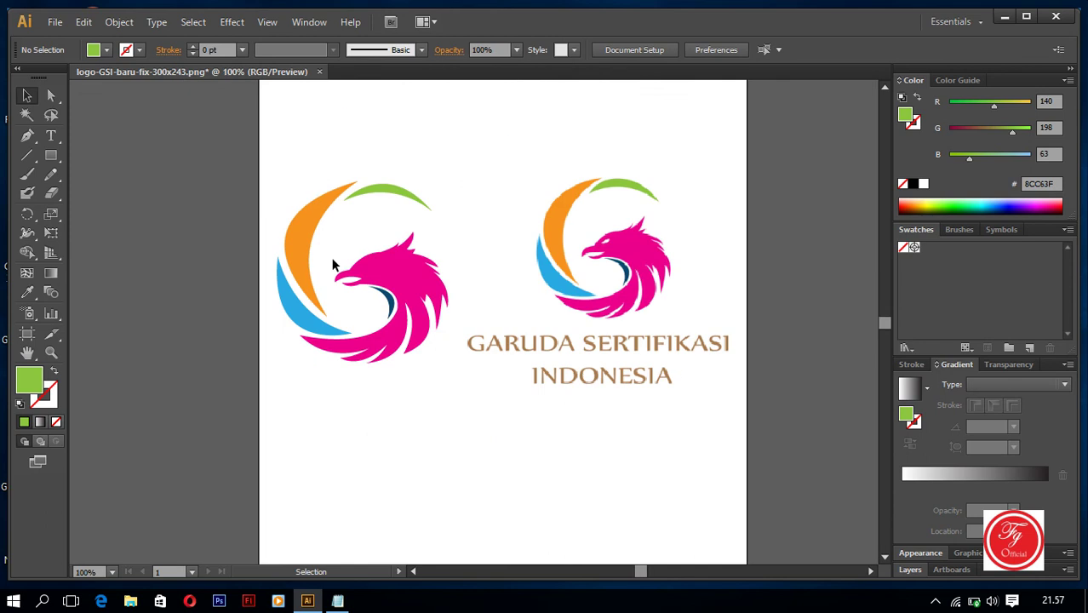
left_click_drag(247, 120, 753, 415)
left_click(612, 385)
left_click(655, 321)
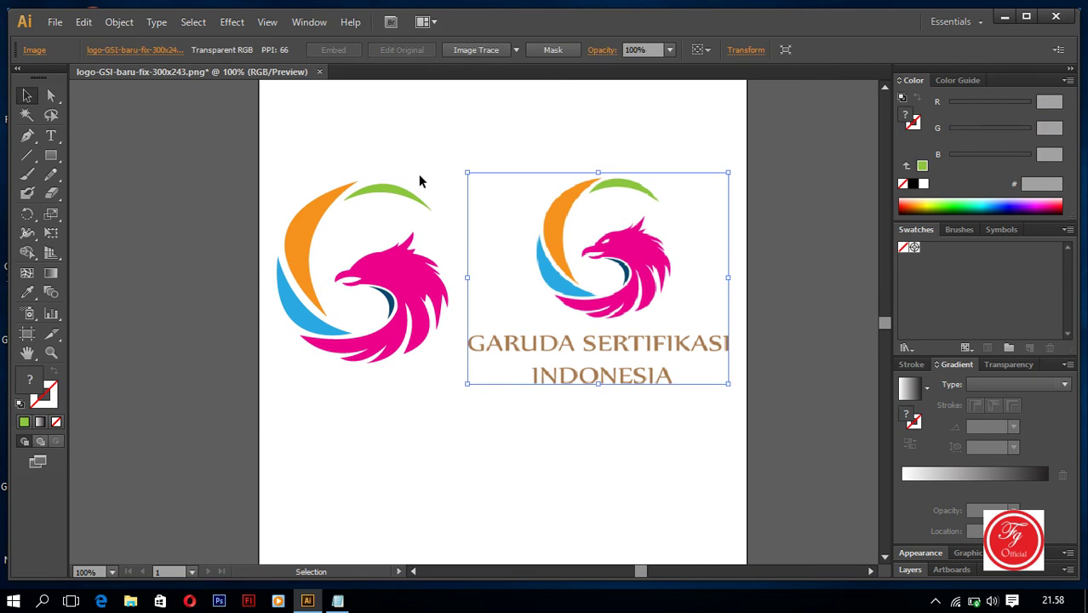
left_click_drag(201, 154, 462, 414)
left_click(213, 164)
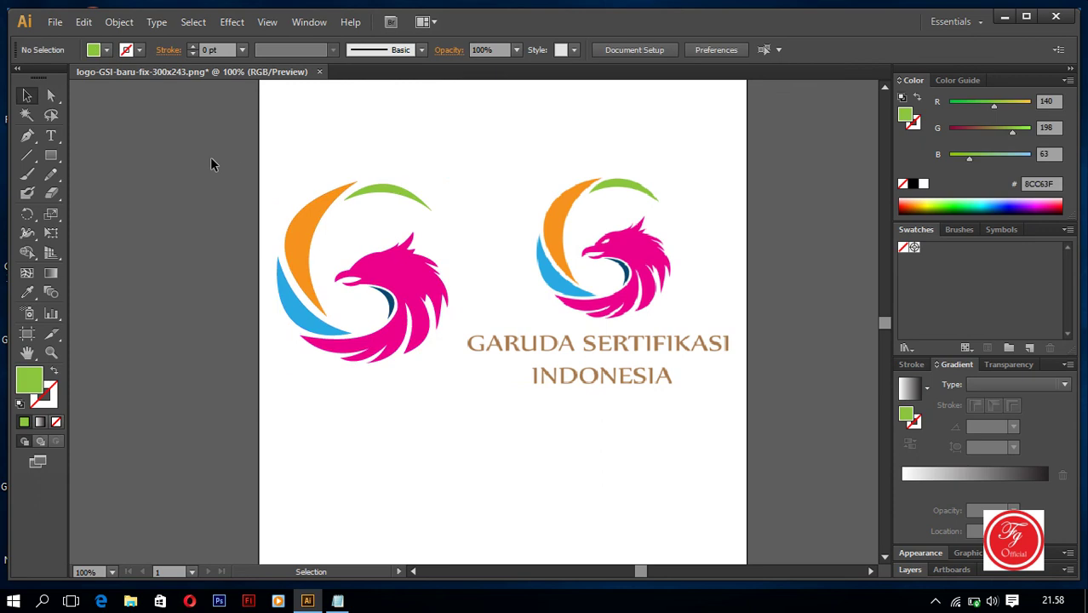
left_click_drag(212, 159, 452, 414)
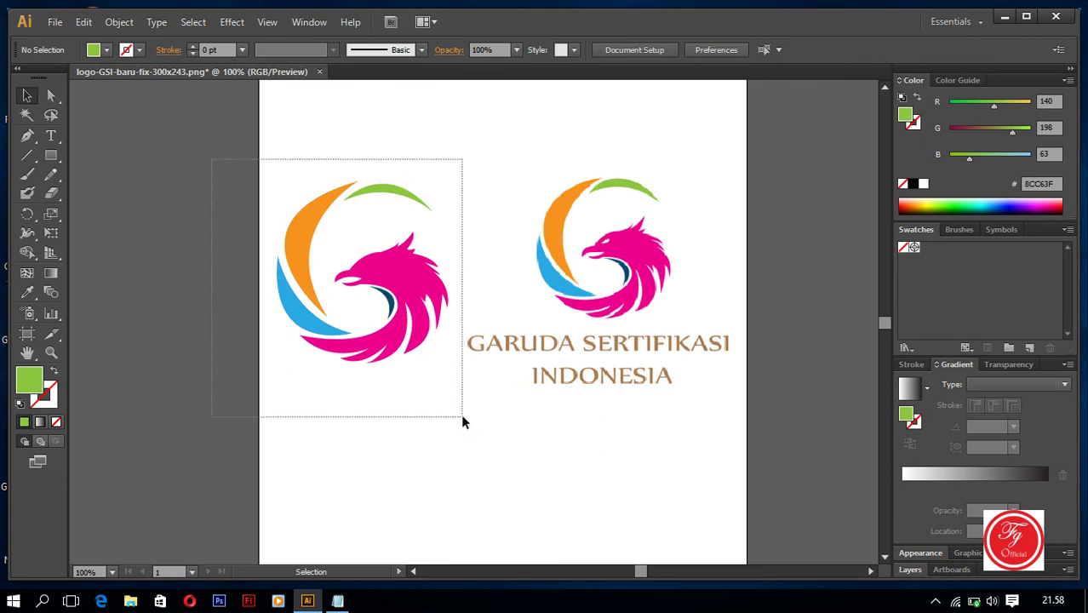
left_click_drag(462, 417, 462, 417)
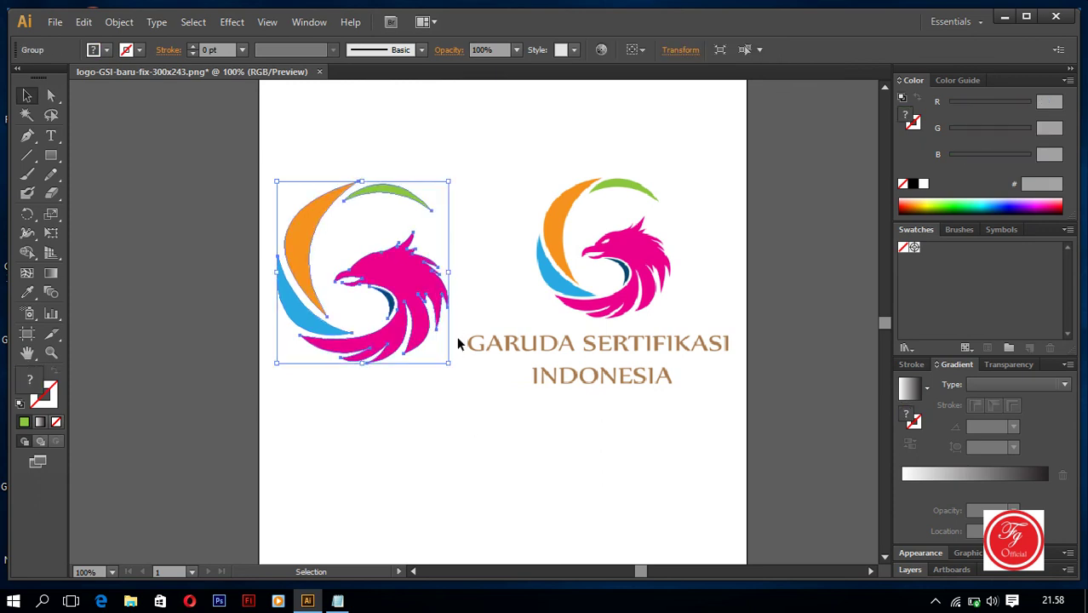
left_click(238, 167)
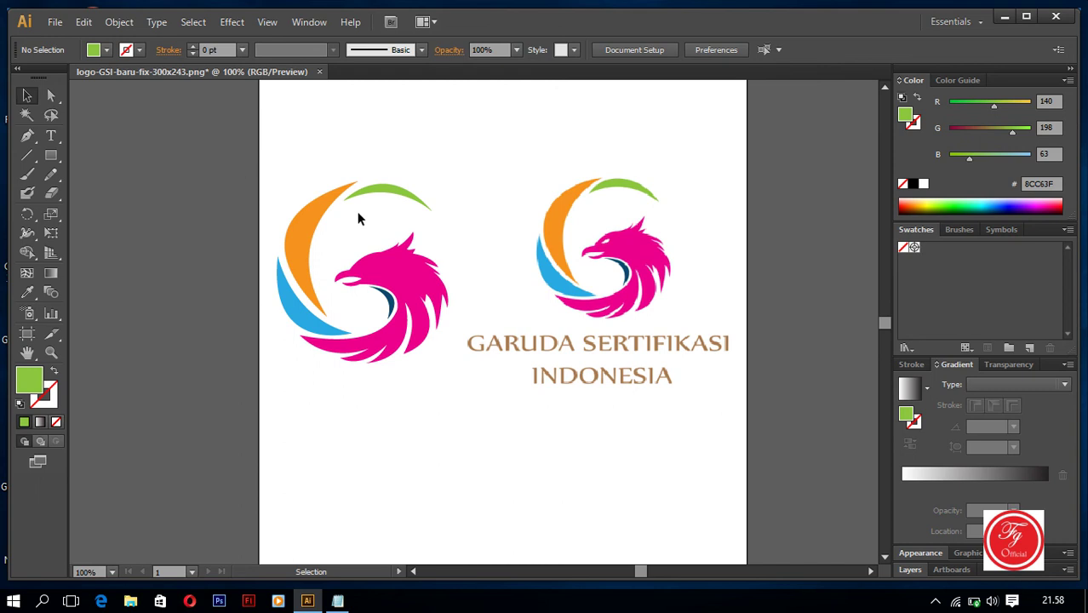
scroll(357, 213, "left", 2)
scroll(385, 212, "up", 4)
scroll(385, 213, "down", 2)
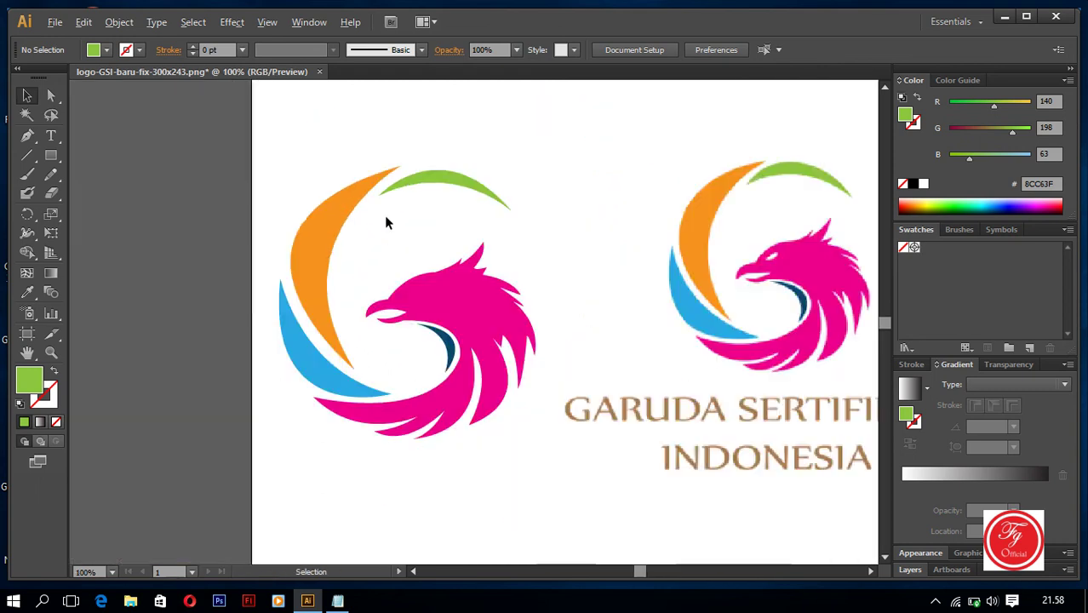
scroll(493, 221, "down", 3)
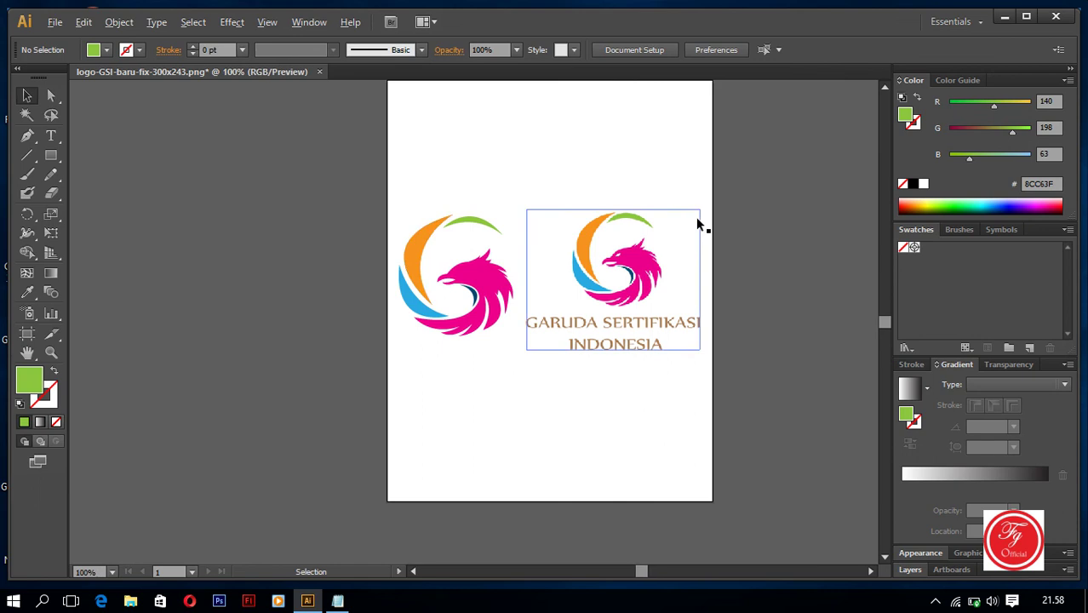
scroll(696, 224, "up", 2)
left_click_drag(221, 163, 759, 504)
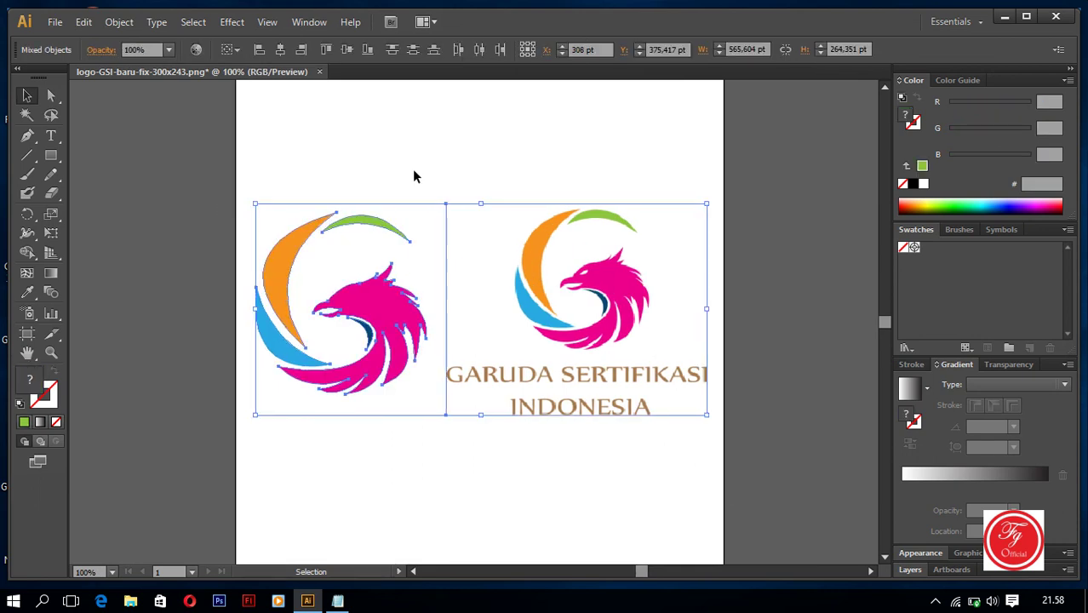
left_click(435, 144)
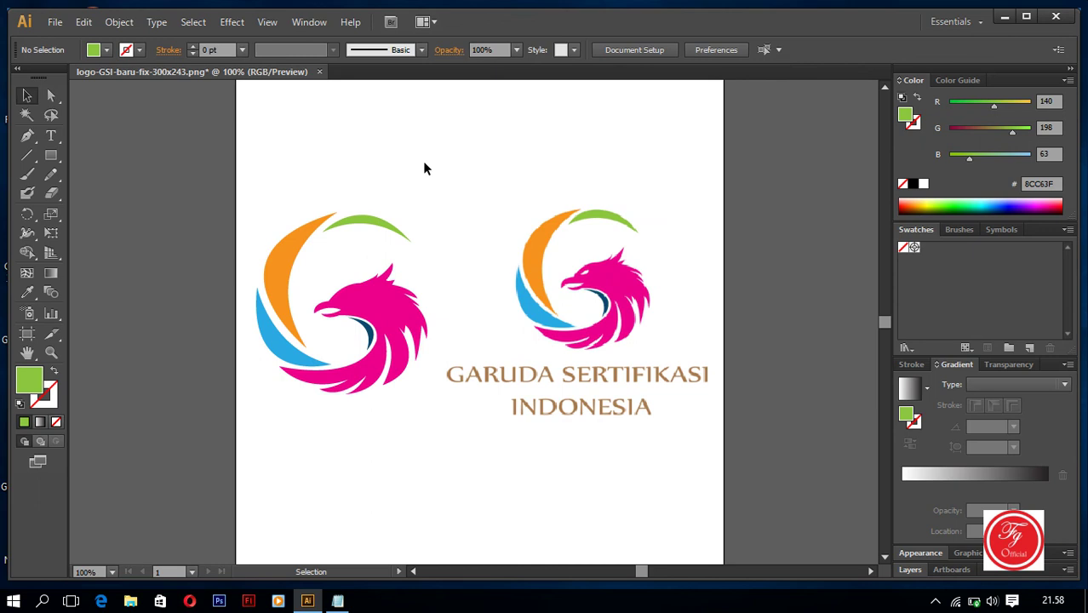